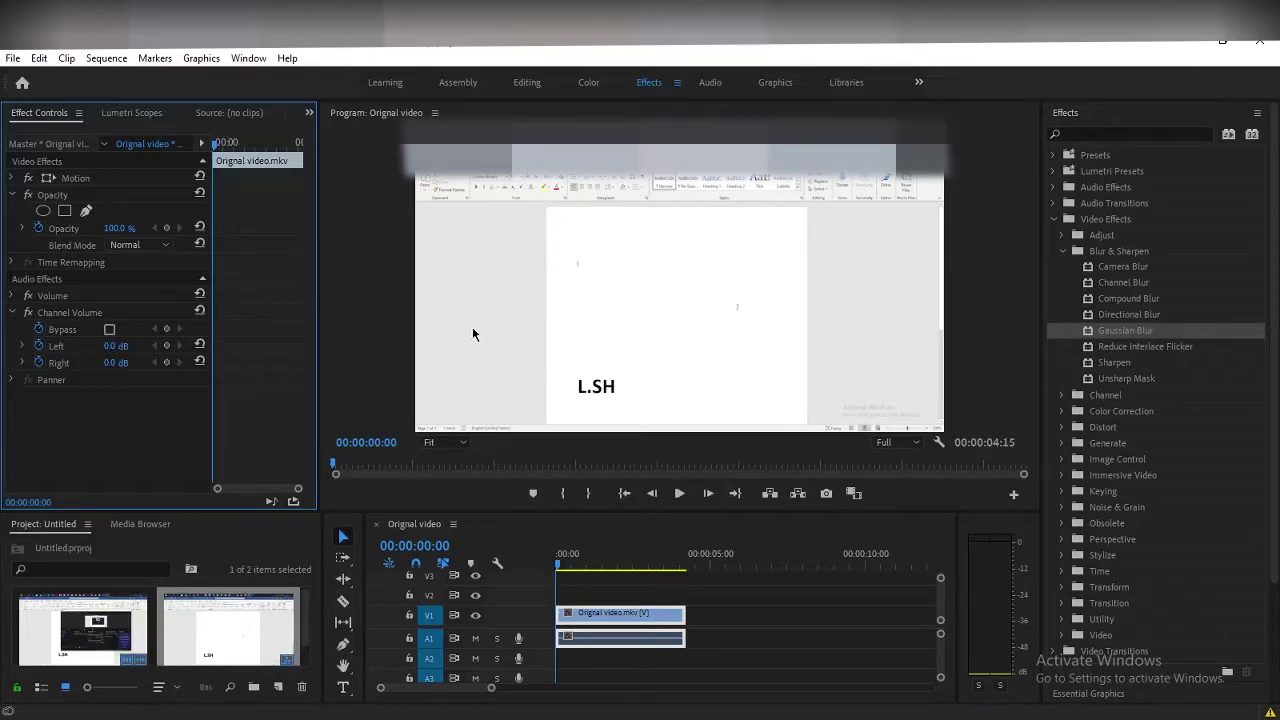
# Try an inverted rectangular opacity mask over the L.SH text on the clip, and clear it.
pyautogui.click(1063, 251)
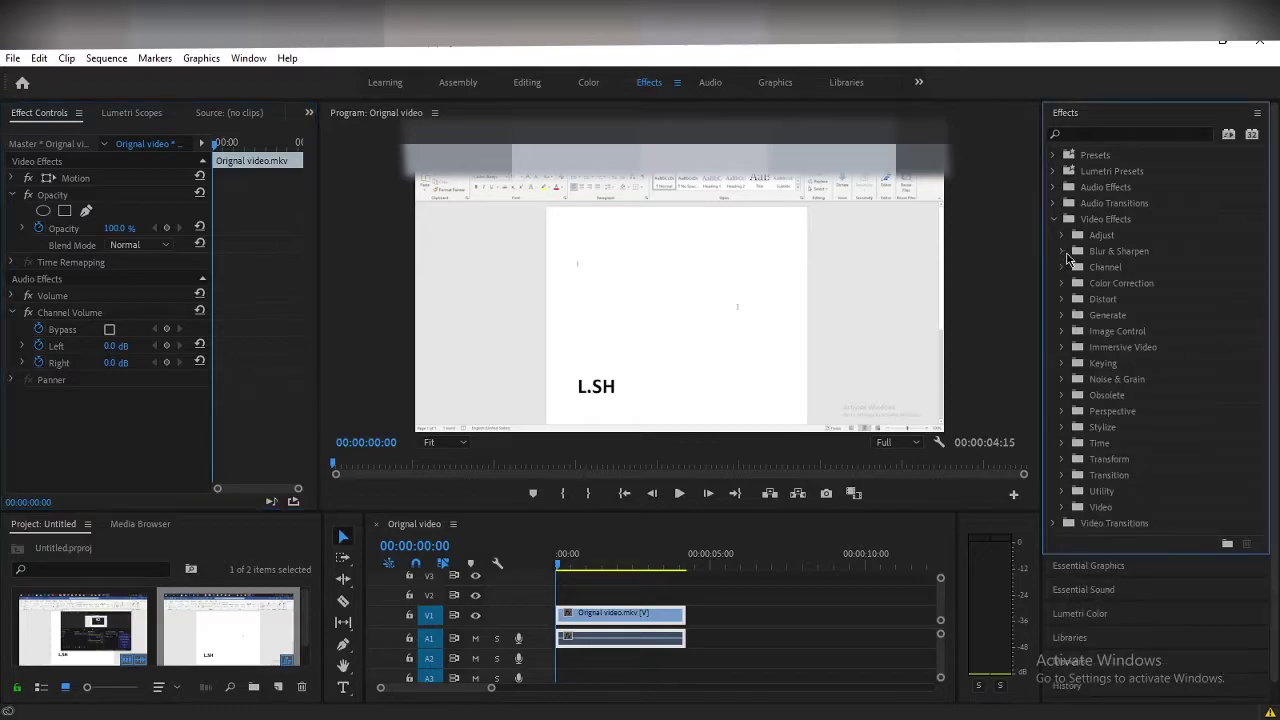
pyautogui.click(63, 211)
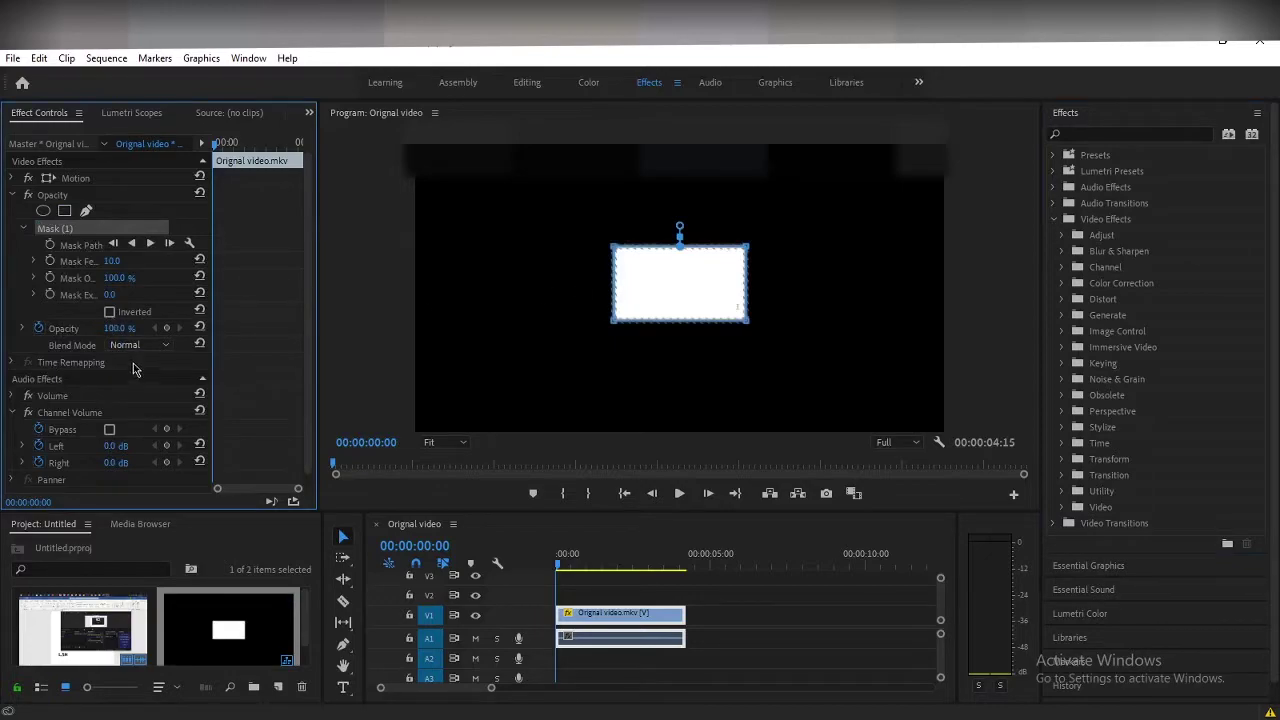
pyautogui.click(110, 312)
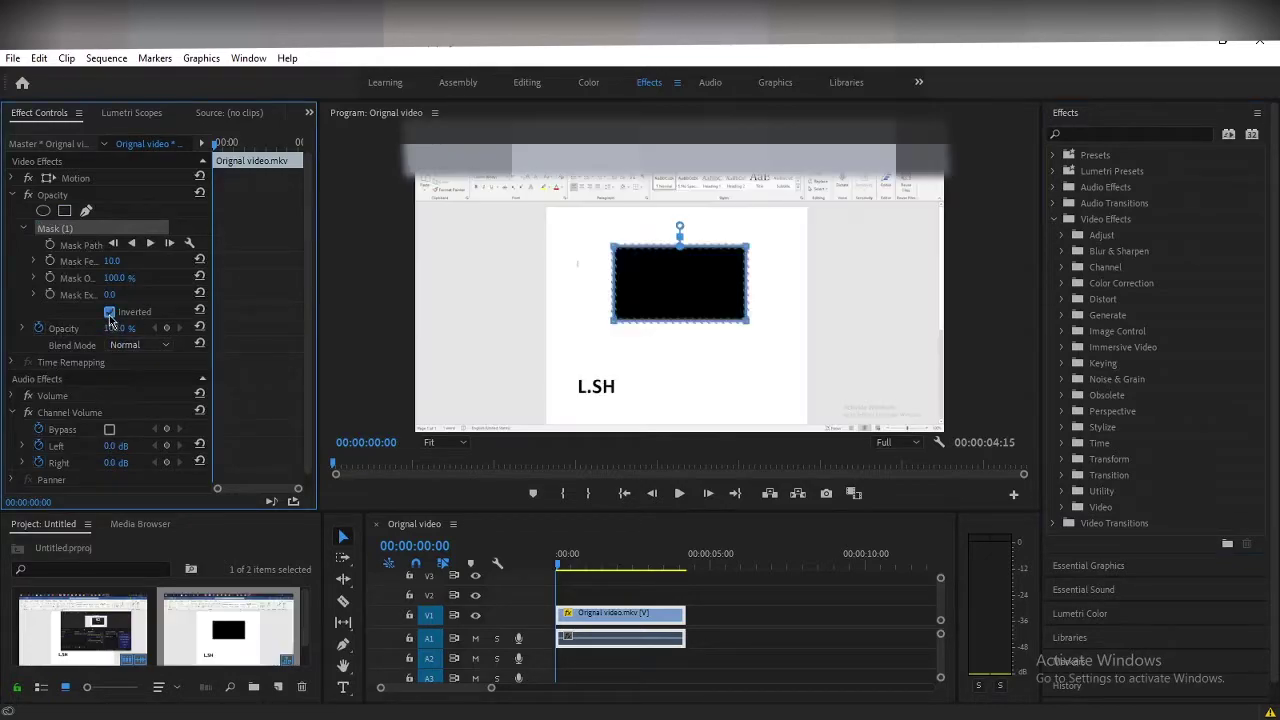
pyautogui.moveTo(684, 287); pyautogui.dragTo(616, 391)
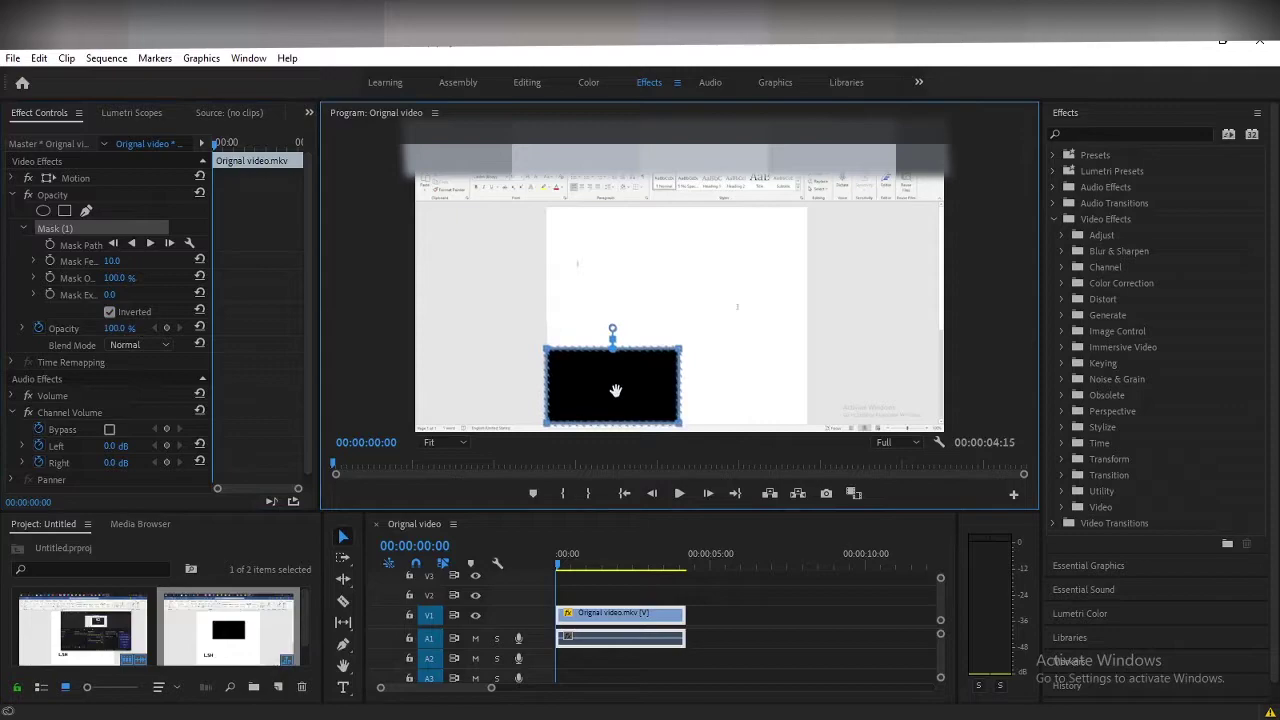
pyautogui.rightClick(134, 228)
pyautogui.click(170, 353)
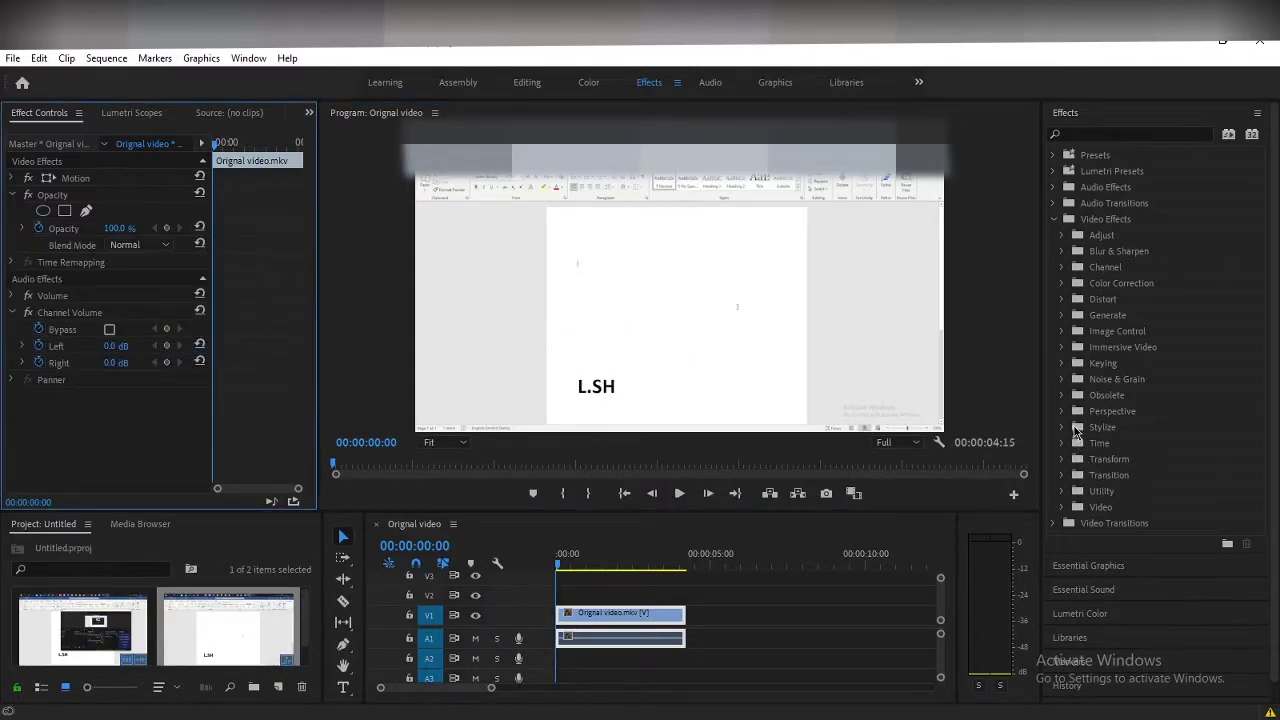
# Apply the Mosaic video effect from the Stylize group to the Orignal video clip on V1.
pyautogui.click(1057, 220)
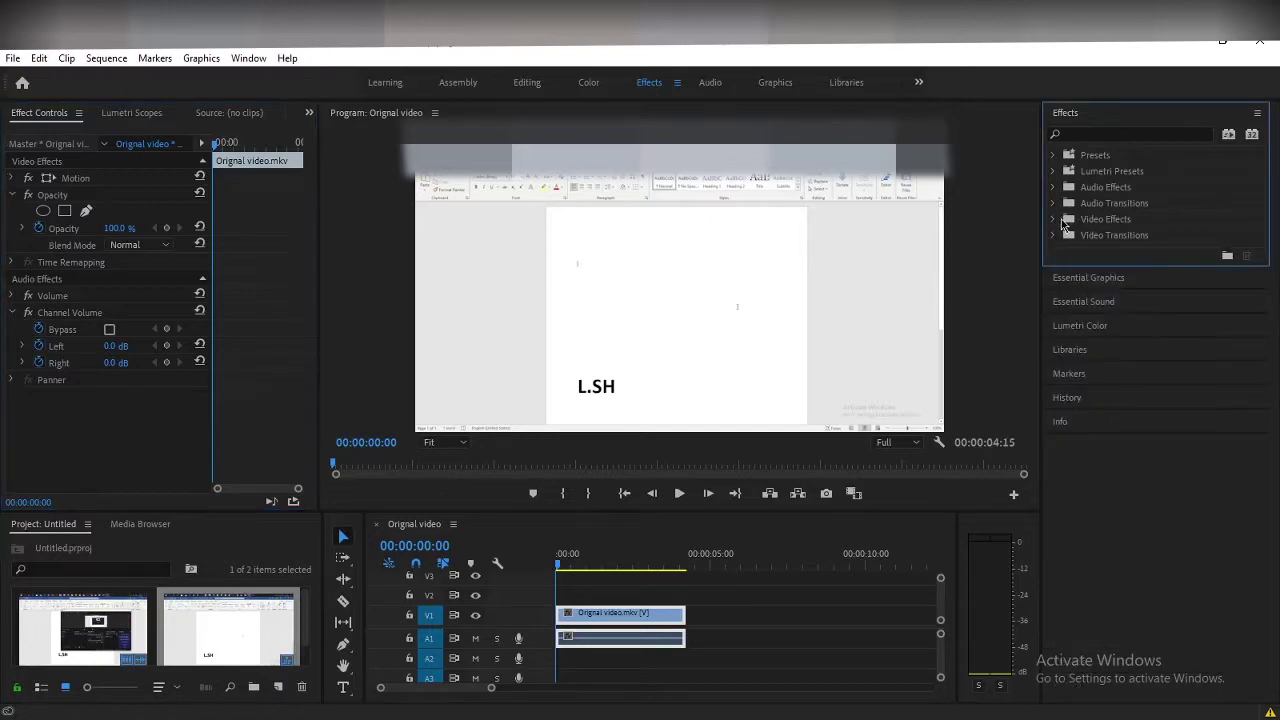
pyautogui.click(1057, 220)
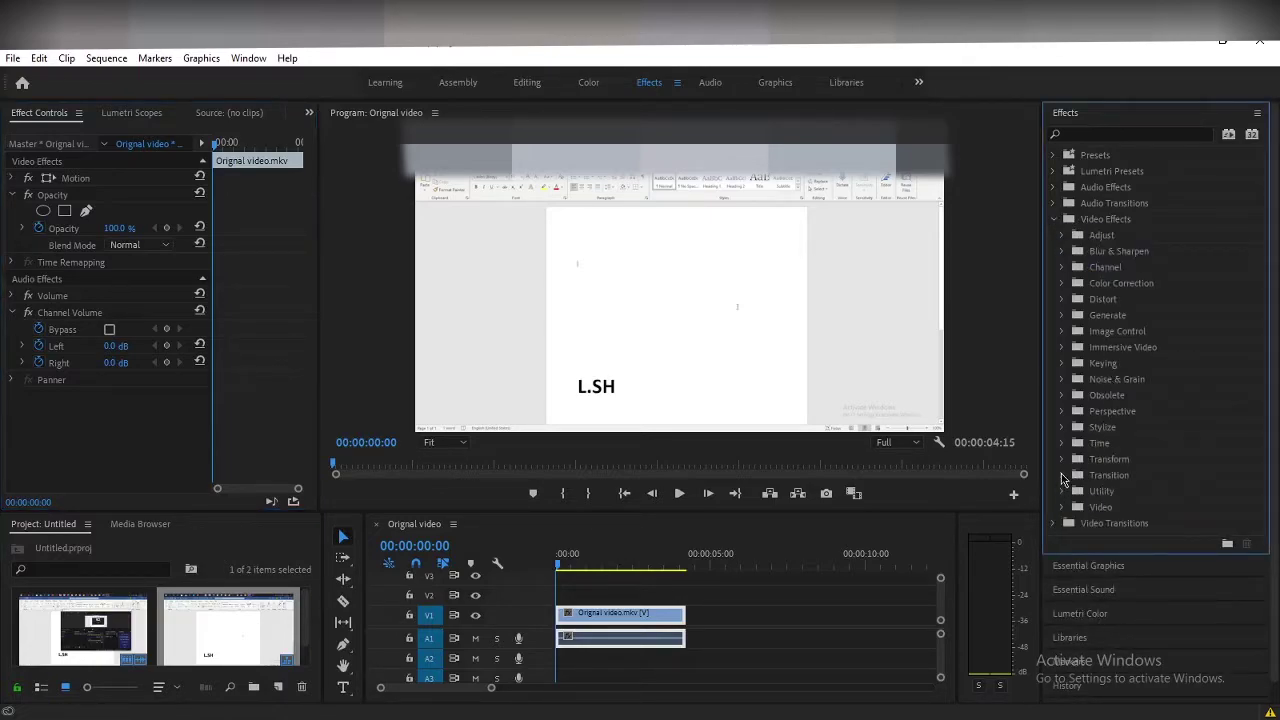
pyautogui.click(1063, 428)
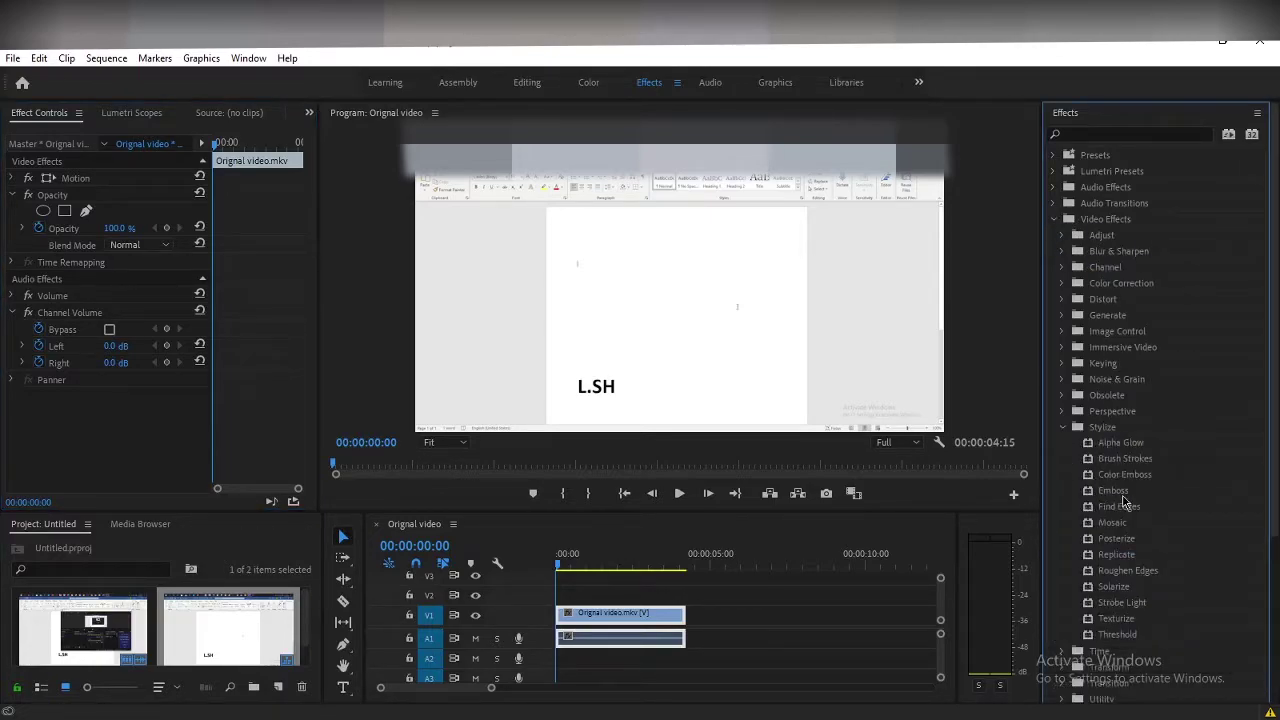
pyautogui.click(1119, 526)
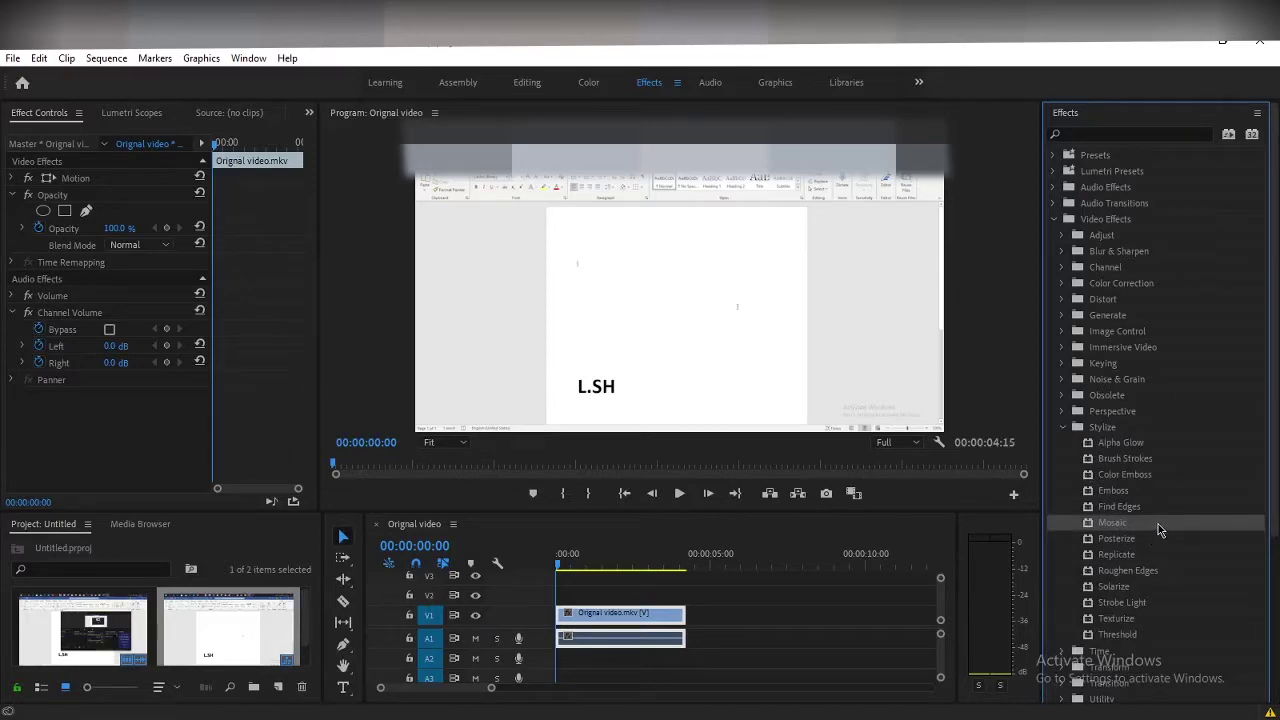
pyautogui.moveTo(1133, 526); pyautogui.dragTo(1082, 527)
pyautogui.moveTo(1167, 527); pyautogui.dragTo(603, 613)
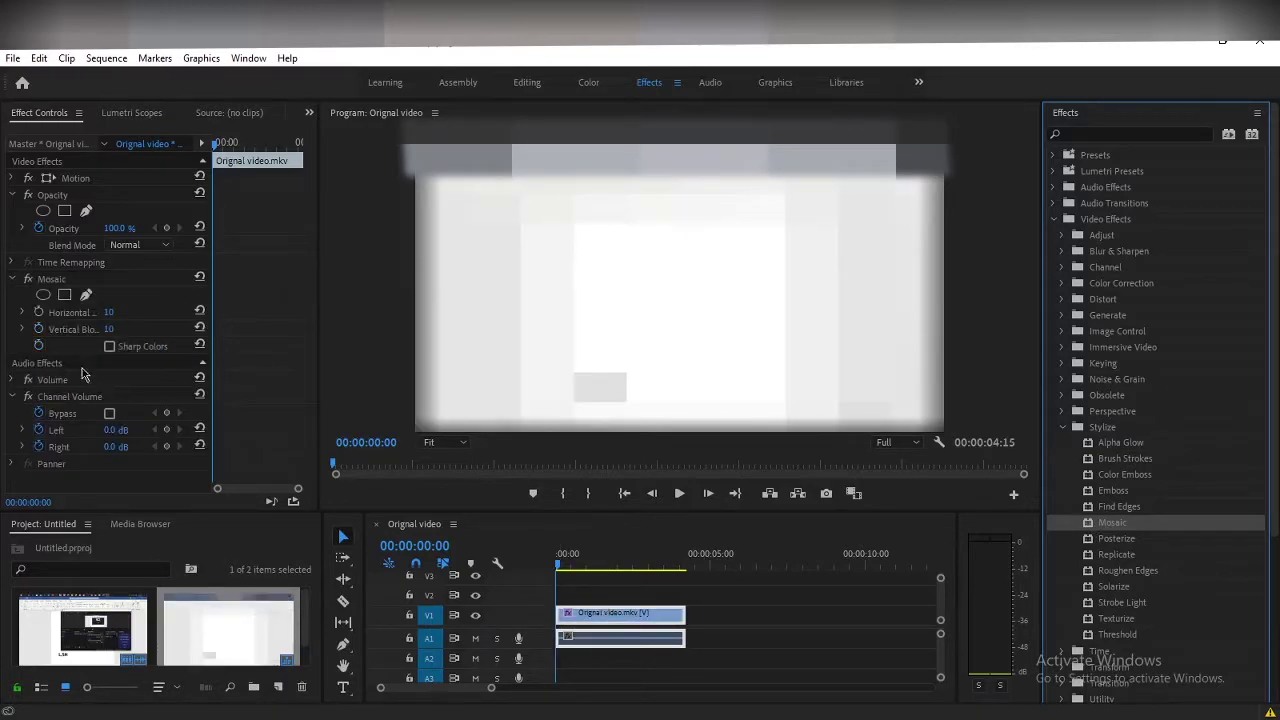
# Add a rectangular mask to the Mosaic effect and position it over the L.SH text.
pyautogui.click(85, 284)
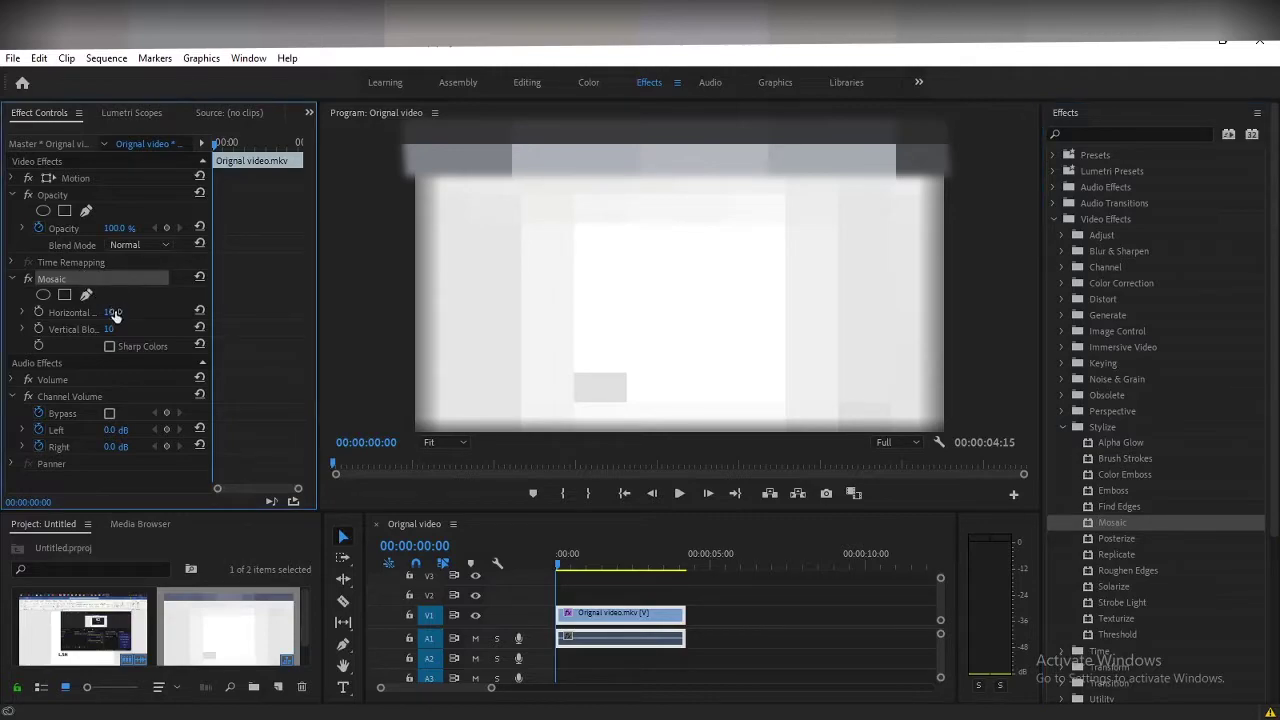
pyautogui.click(64, 295)
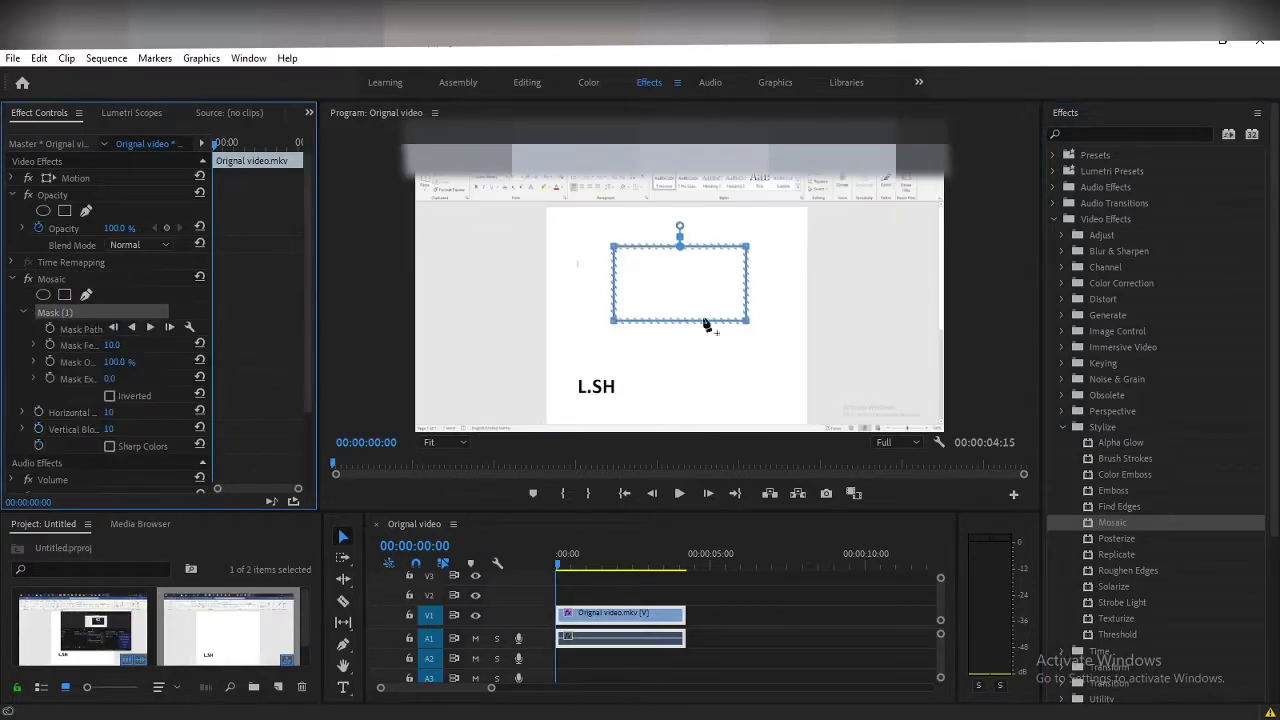
pyautogui.moveTo(686, 286); pyautogui.dragTo(631, 373)
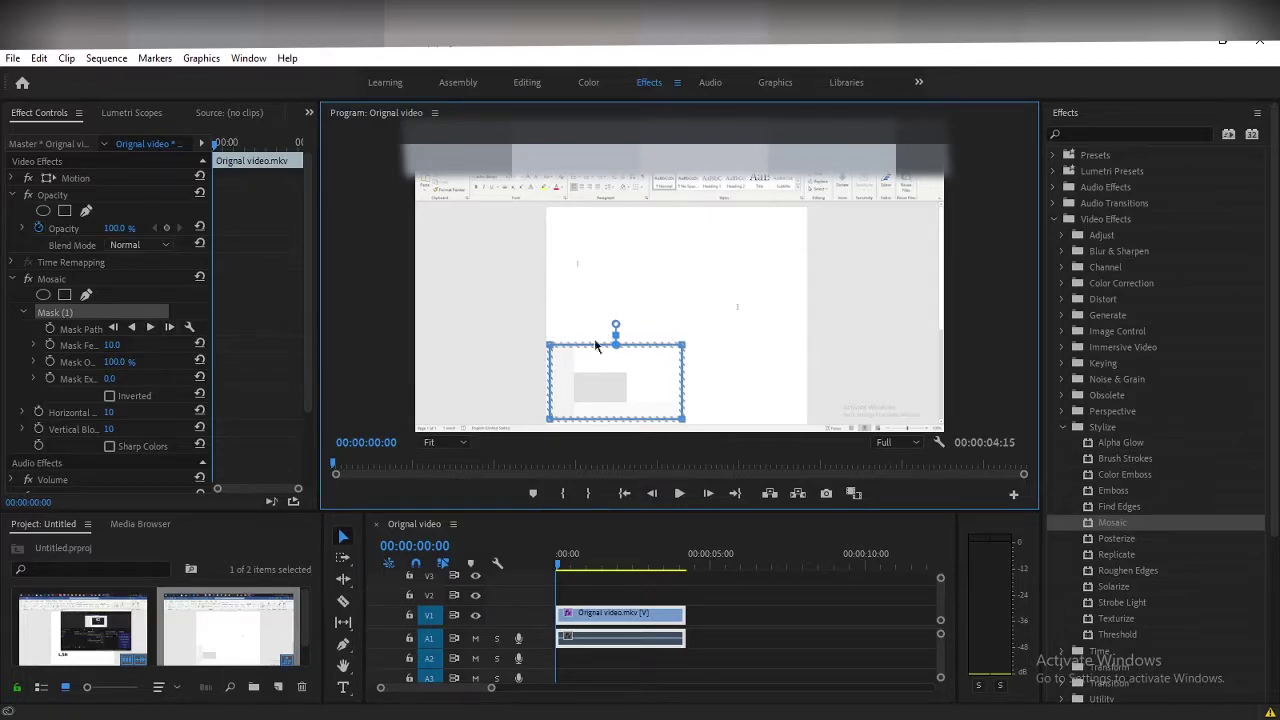
# Clear the Mosaic effect's mask and remove the Mosaic effect from the clip.
pyautogui.rightClick(130, 326)
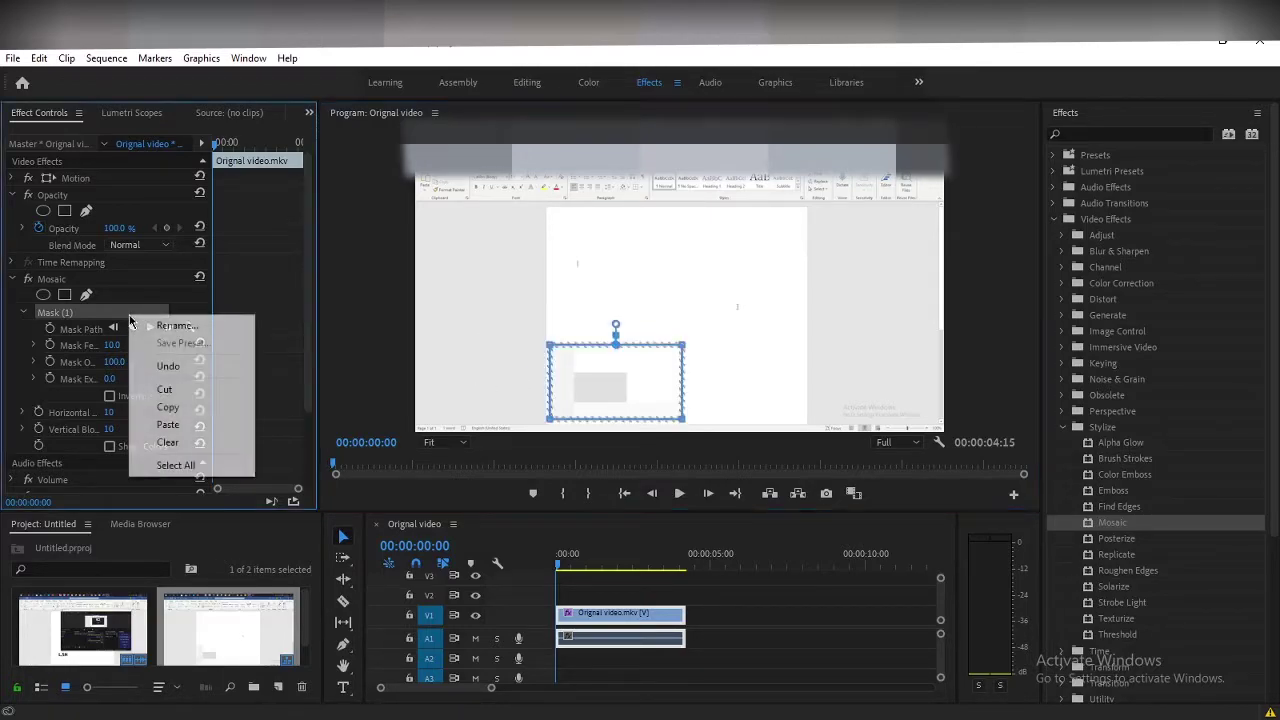
pyautogui.click(160, 443)
pyautogui.rightClick(57, 280)
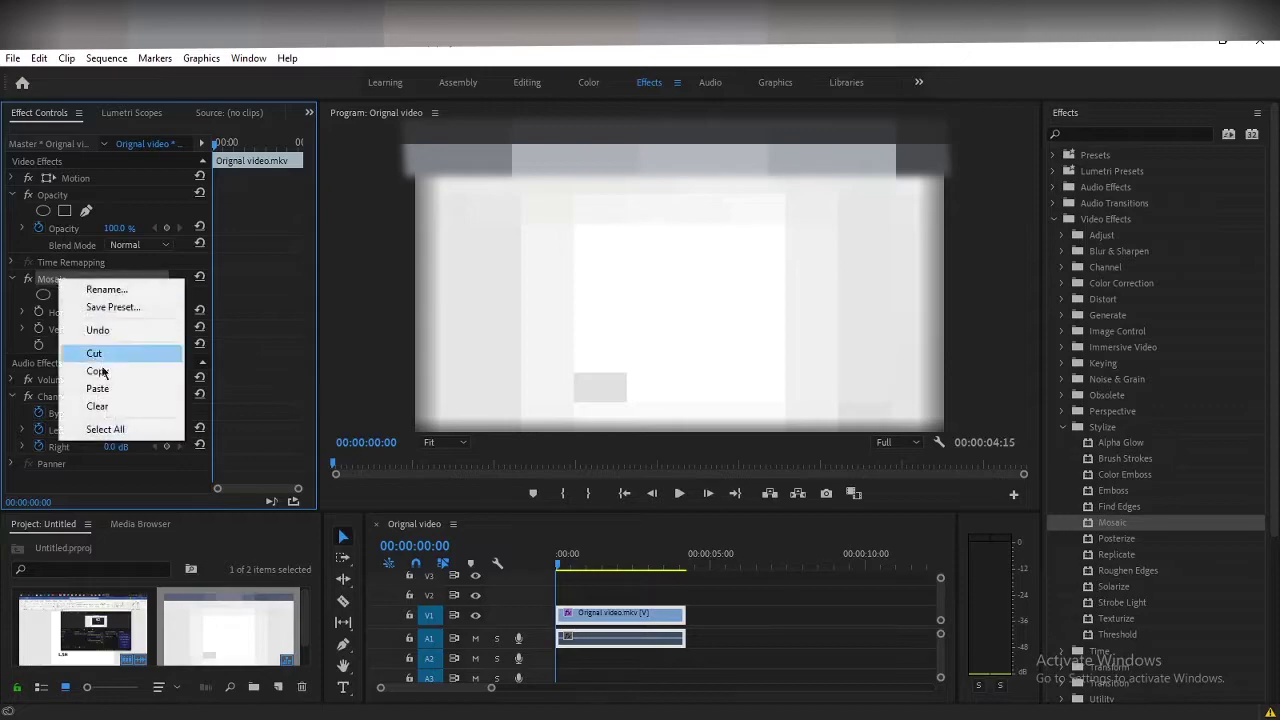
pyautogui.click(114, 406)
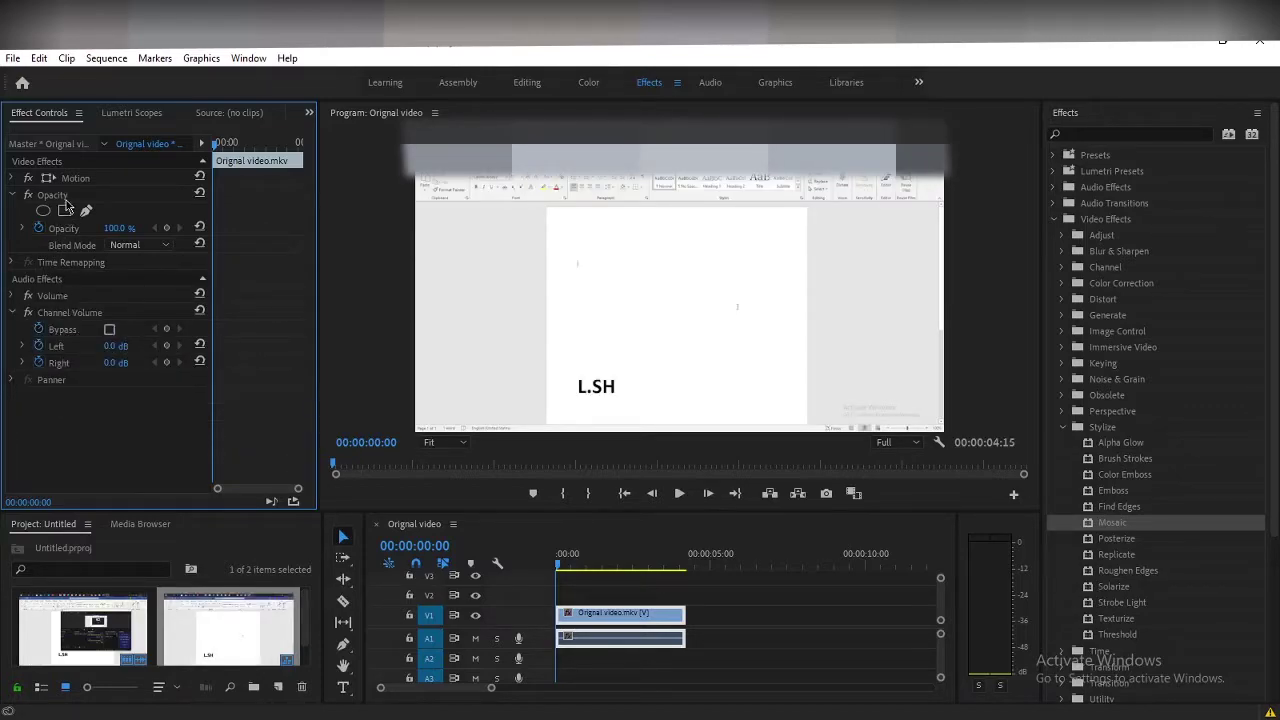
# Try a non-inverted rectangular opacity mask around the L.SH text, and clear it.
pyautogui.click(64, 196)
pyautogui.click(64, 210)
pyautogui.moveTo(704, 277); pyautogui.dragTo(648, 371)
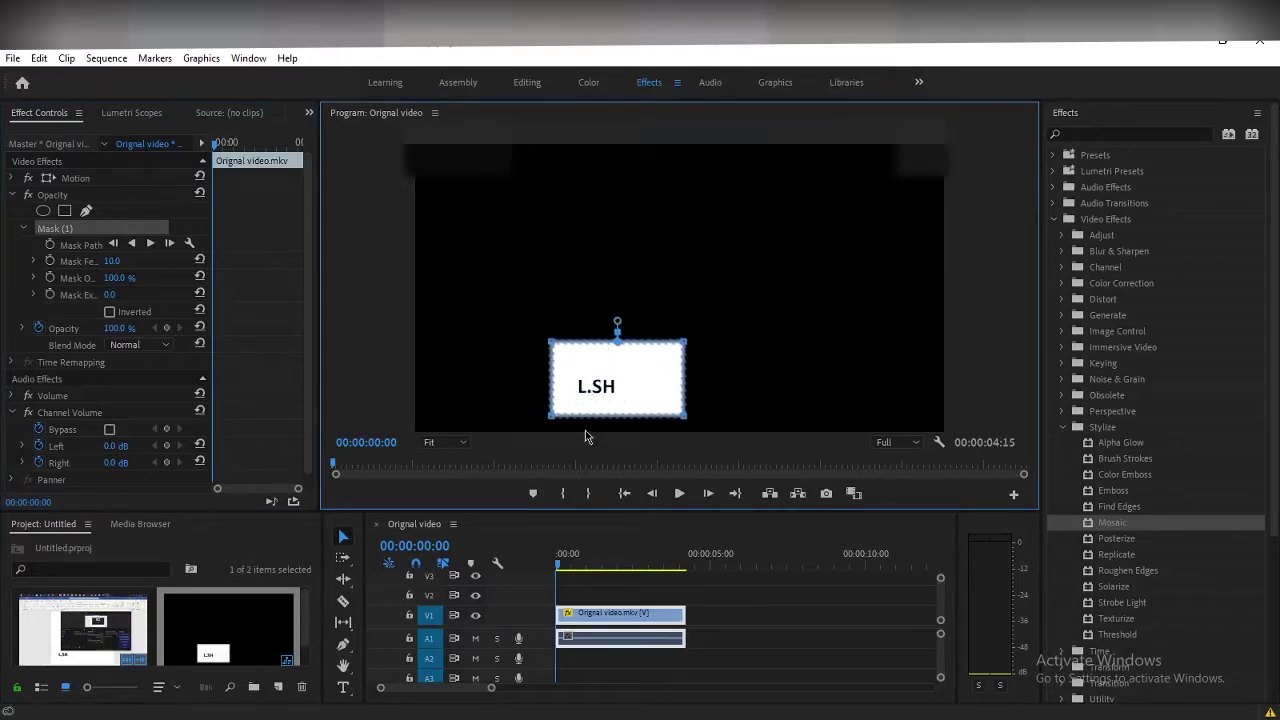
pyautogui.rightClick(89, 230)
pyautogui.click(157, 354)
# Play the clip to see how the L.SH text moves, and return the playhead to the start.
pyautogui.click(680, 494)
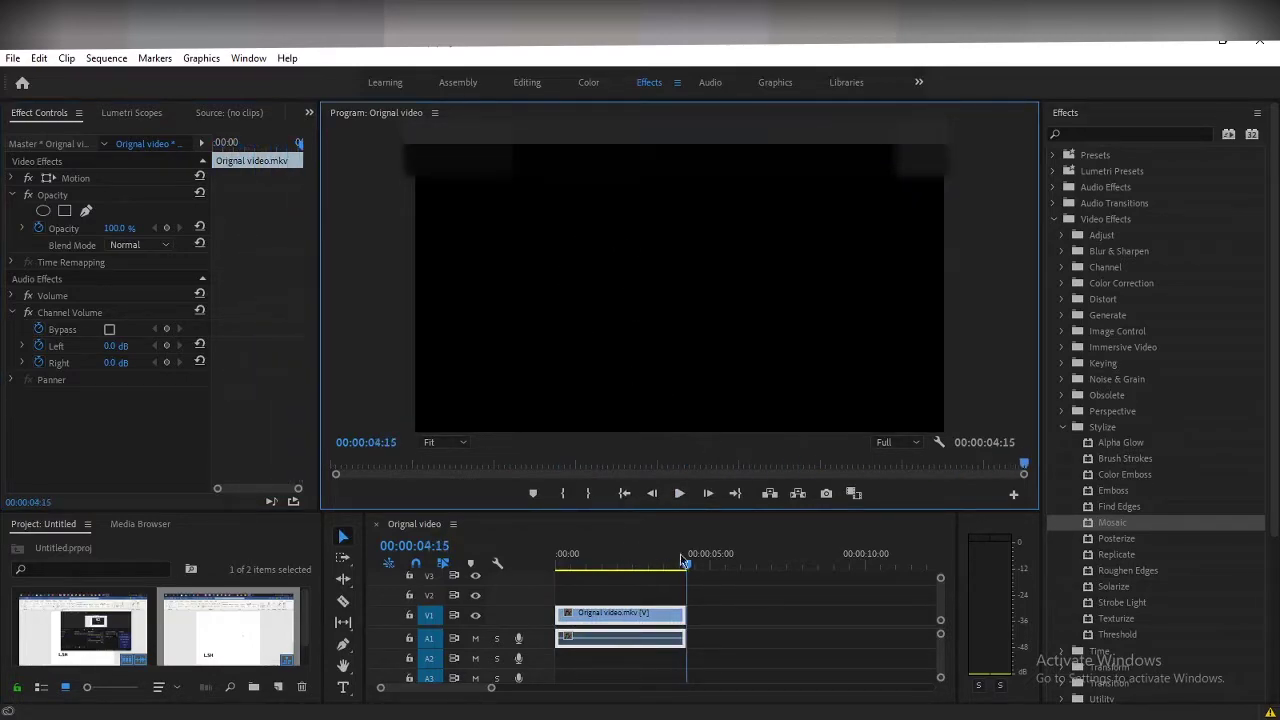
pyautogui.moveTo(672, 557); pyautogui.dragTo(557, 557)
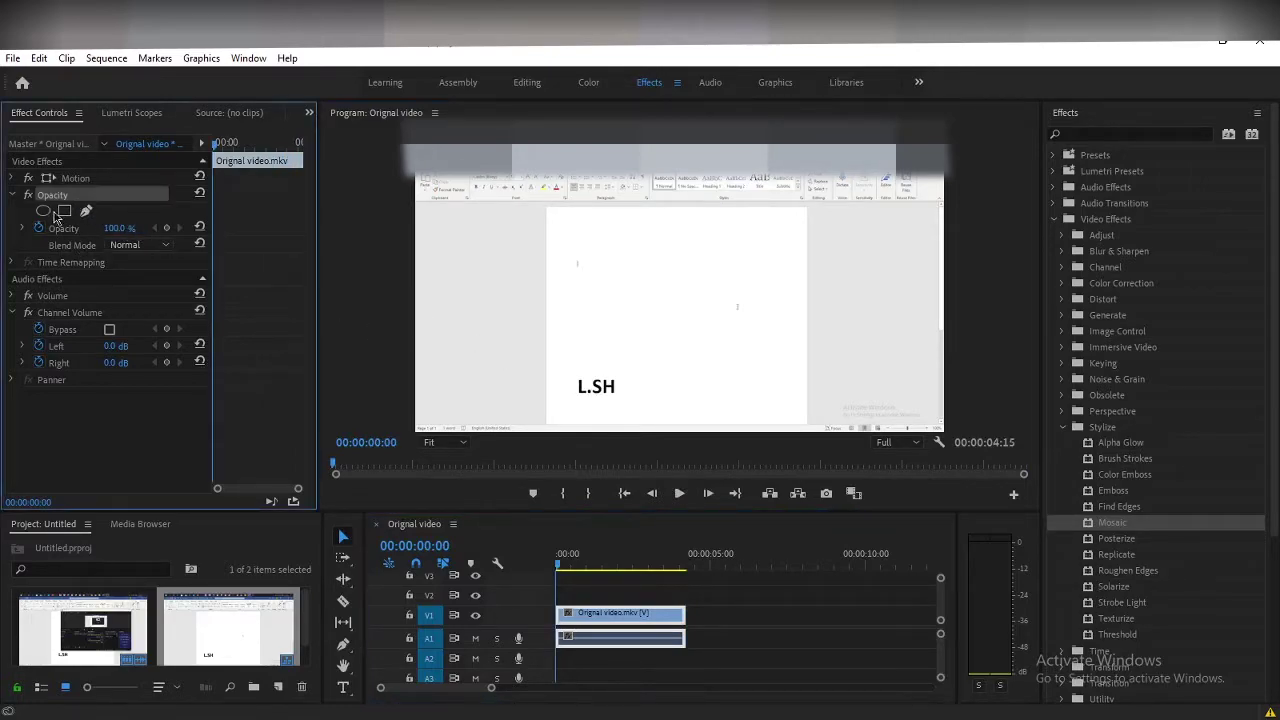
# Add an inverted rectangular opacity mask to the clip and position it over the L.SH text.
pyautogui.click(64, 210)
pyautogui.moveTo(680, 284); pyautogui.dragTo(610, 401)
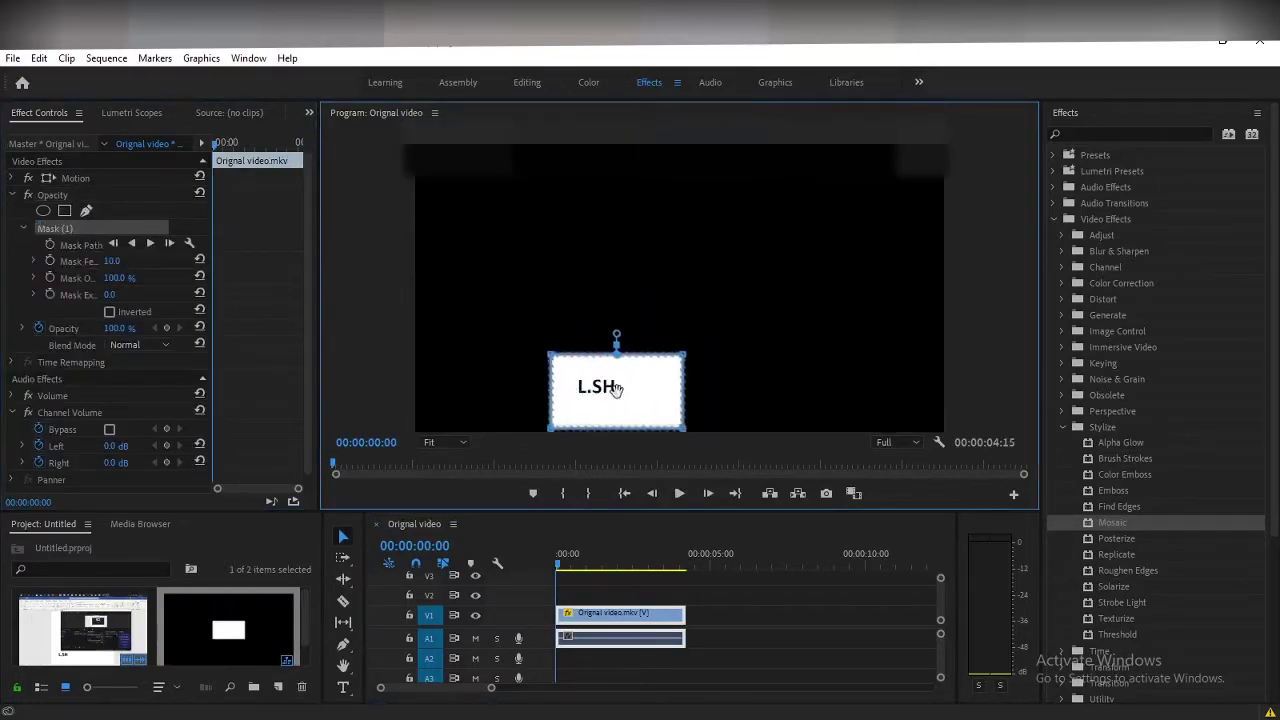
pyautogui.click(109, 312)
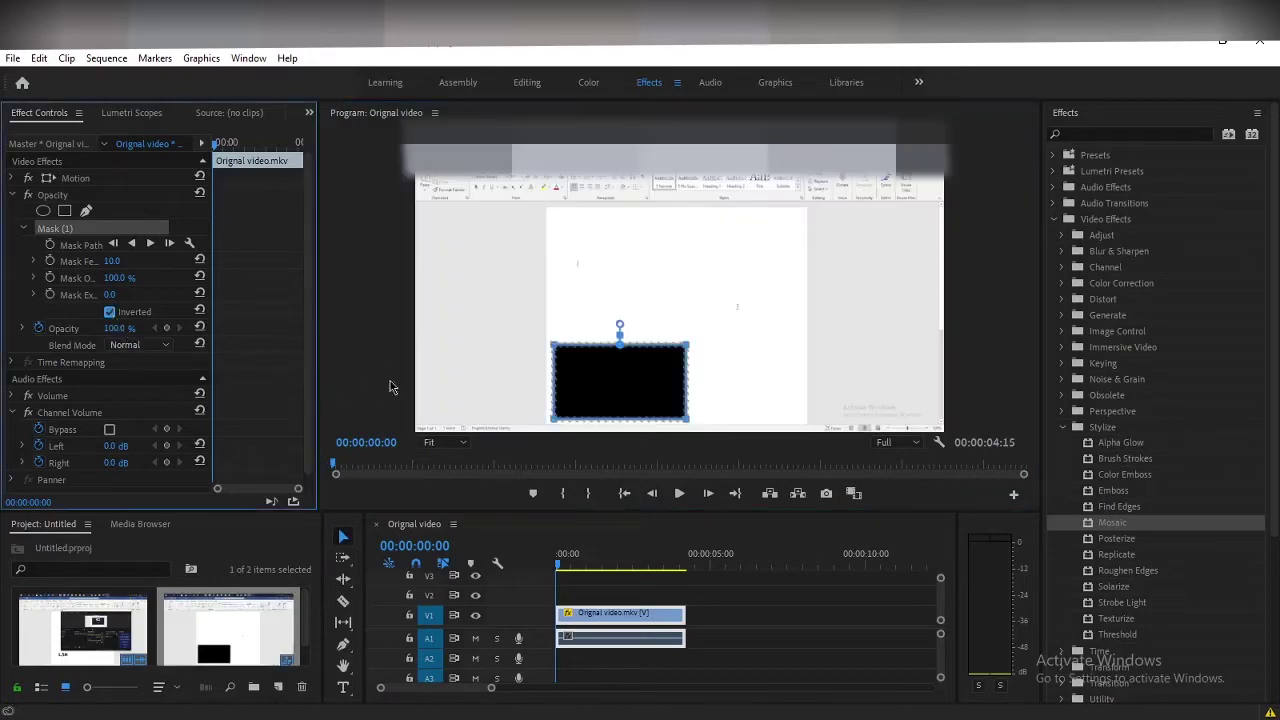
pyautogui.moveTo(617, 386); pyautogui.dragTo(609, 380)
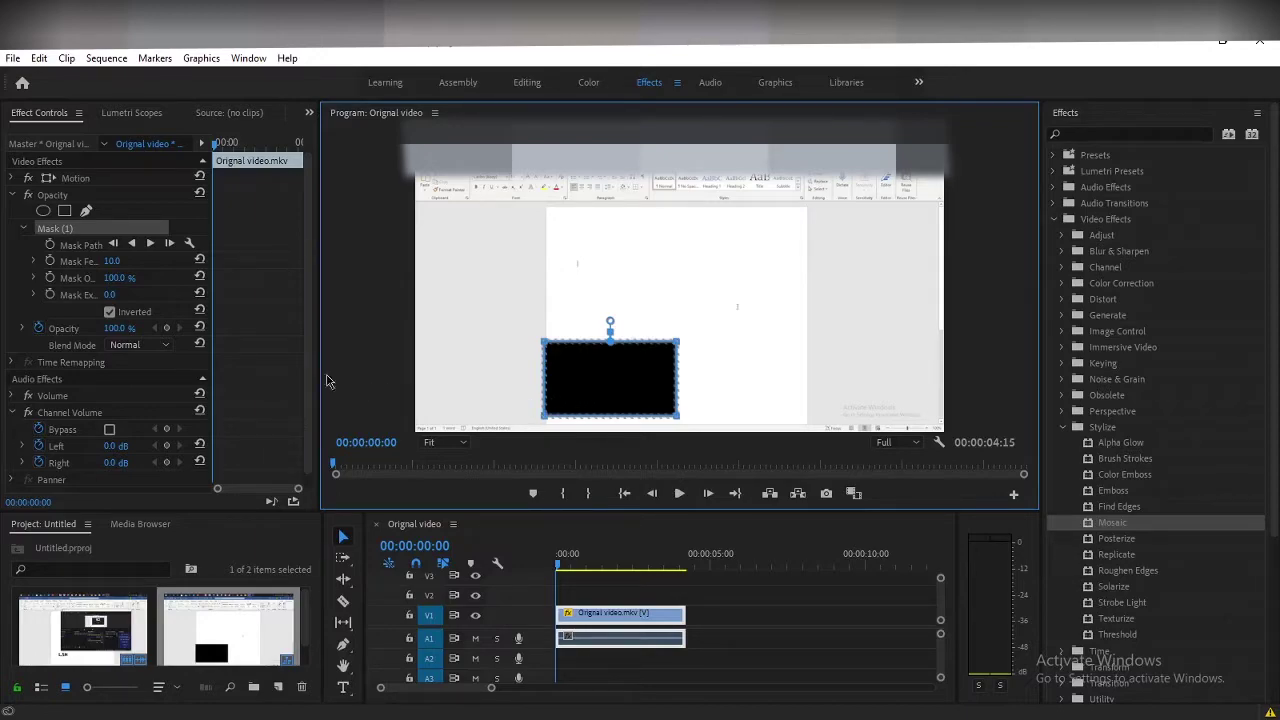
pyautogui.moveTo(660, 372); pyautogui.dragTo(623, 372)
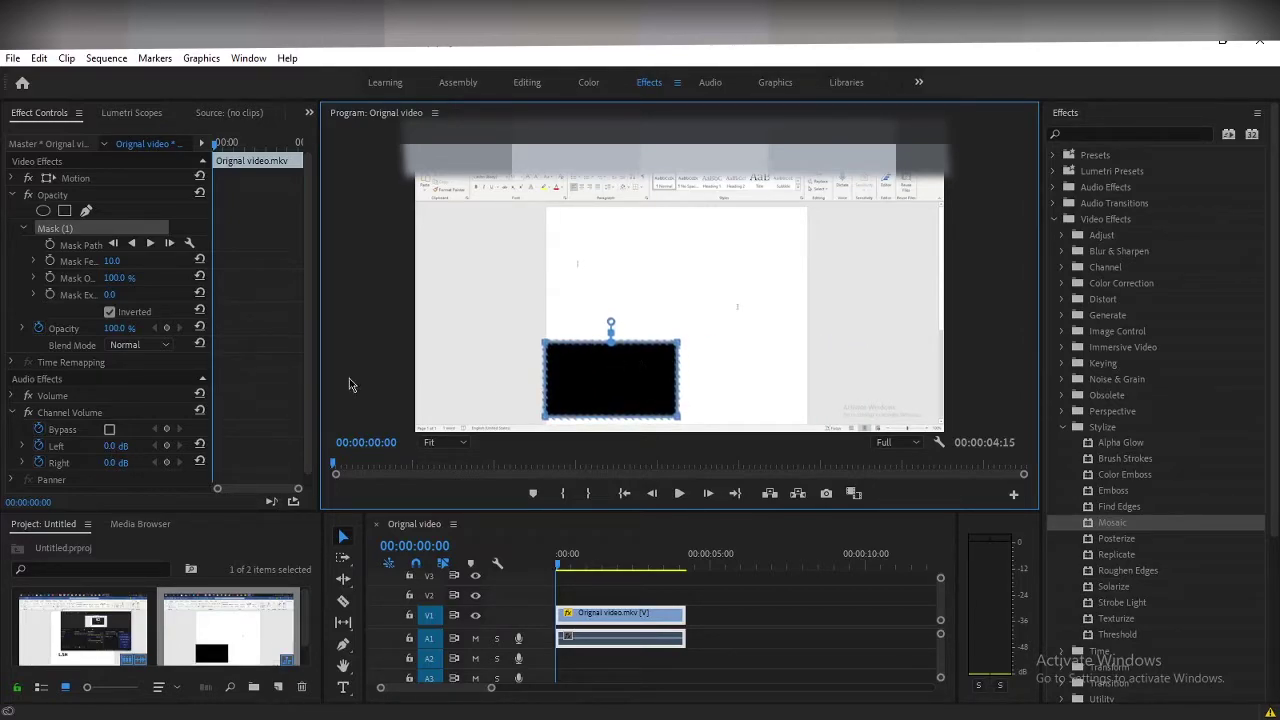
# Enable Mask Path keyframing at 00:00:00:00, and adjust the mask's position over the L.SH text at 00:00:01:40.
pyautogui.click(47, 247)
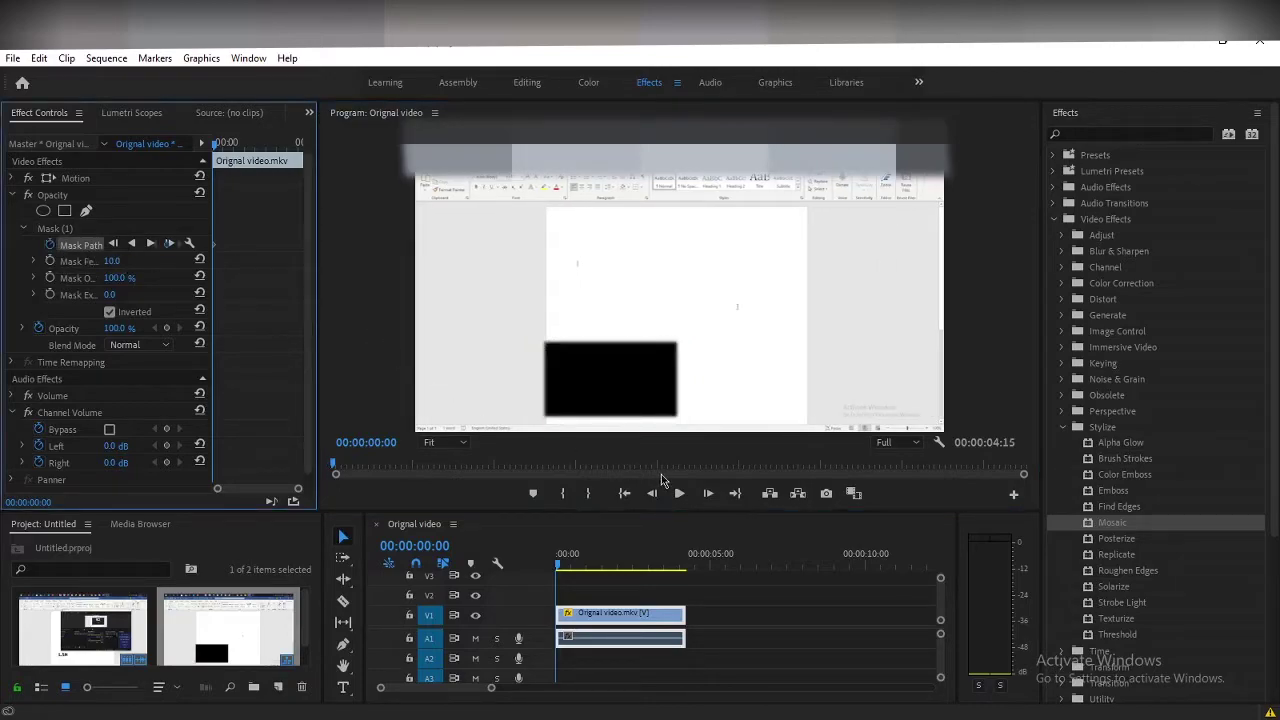
pyautogui.click(678, 497)
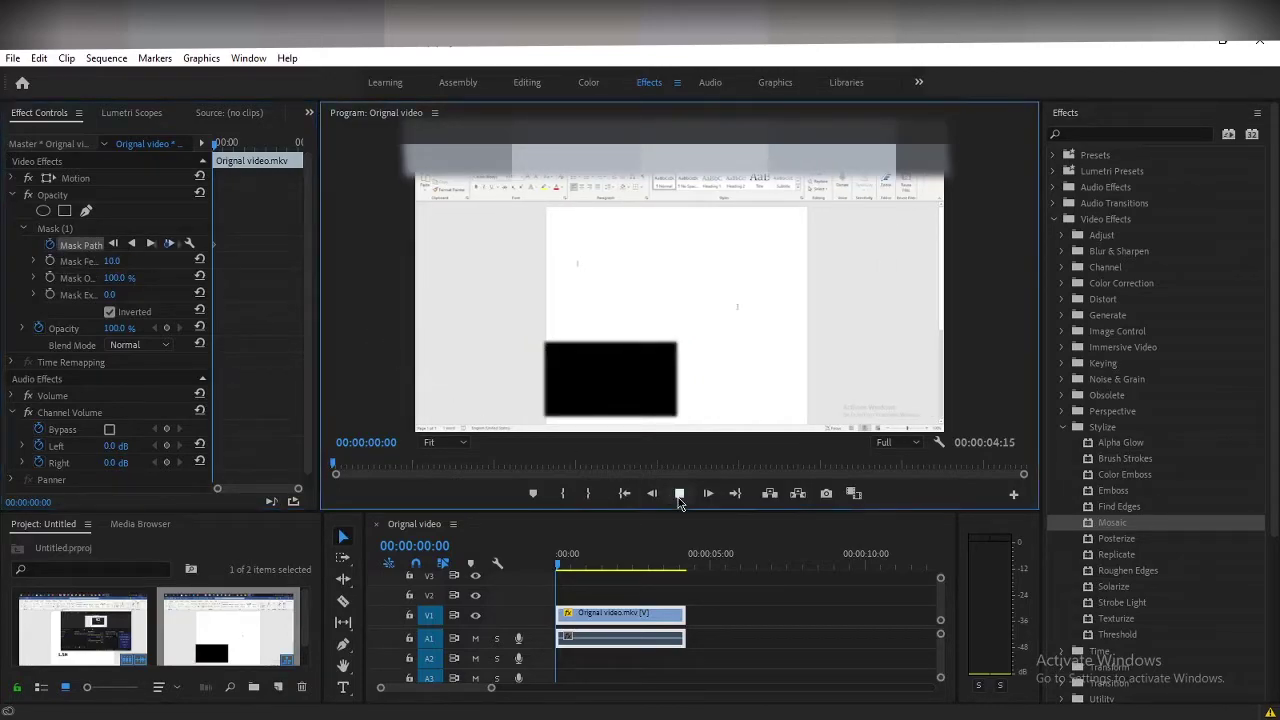
pyautogui.click(707, 494)
pyautogui.click(707, 494)
pyautogui.click(707, 494)
pyautogui.click(707, 494)
pyautogui.click(707, 494)
pyautogui.click(707, 494)
pyautogui.click(707, 494)
pyautogui.click(707, 494)
pyautogui.click(707, 494)
pyautogui.click(707, 494)
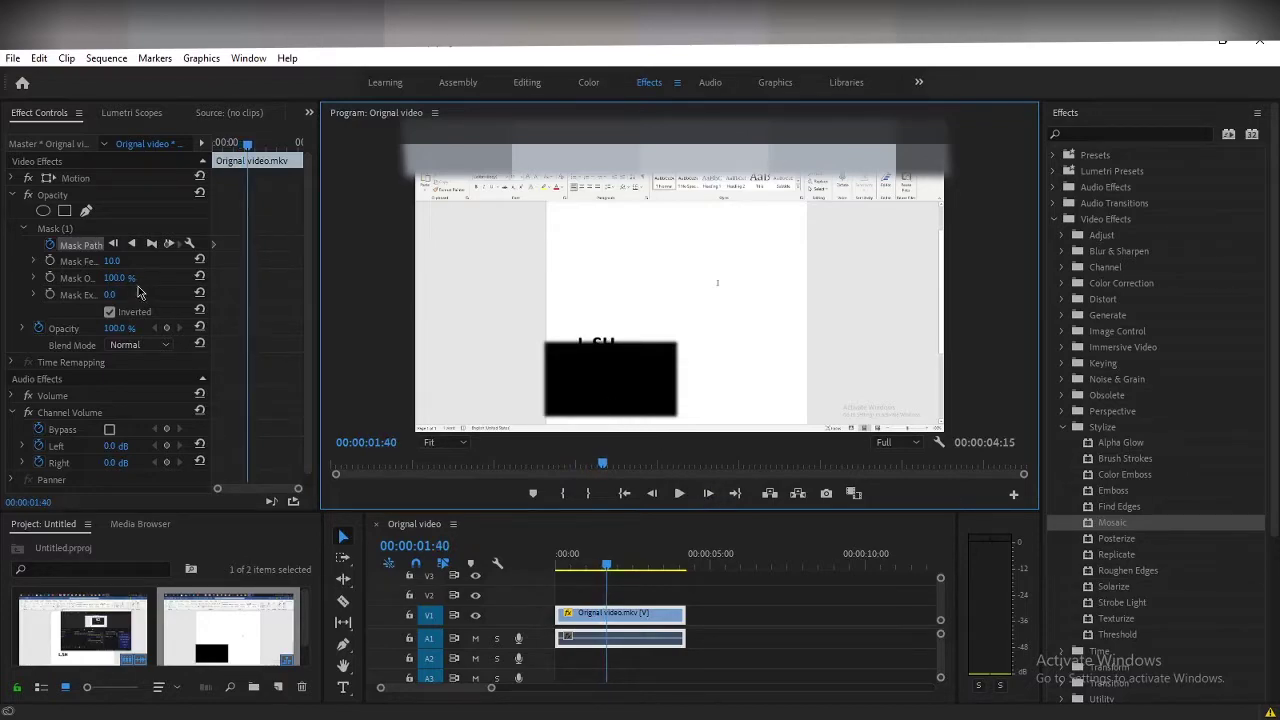
pyautogui.click(60, 229)
pyautogui.moveTo(612, 381); pyautogui.dragTo(608, 381)
# Advance several frames past 00:00:01:40 and move the mask up to follow the L.SH text.
pyautogui.click(707, 494)
pyautogui.click(707, 494)
pyautogui.click(707, 494)
pyautogui.click(707, 494)
pyautogui.click(707, 494)
pyautogui.click(707, 494)
pyautogui.click(707, 494)
pyautogui.moveTo(639, 387); pyautogui.dragTo(643, 366)
# Advance to 00:00:02:13 and move the mask up over the L.SH text.
pyautogui.click(708, 494)
pyautogui.click(708, 494)
pyautogui.click(708, 494)
pyautogui.click(708, 494)
pyautogui.click(708, 494)
pyautogui.click(708, 494)
pyautogui.click(708, 494)
pyautogui.click(708, 494)
pyautogui.click(708, 494)
pyautogui.click(708, 494)
pyautogui.click(708, 494)
pyautogui.click(708, 494)
pyautogui.click(708, 494)
pyautogui.click(708, 494)
pyautogui.click(708, 494)
pyautogui.click(708, 494)
pyautogui.click(708, 494)
pyautogui.click(708, 494)
pyautogui.click(708, 494)
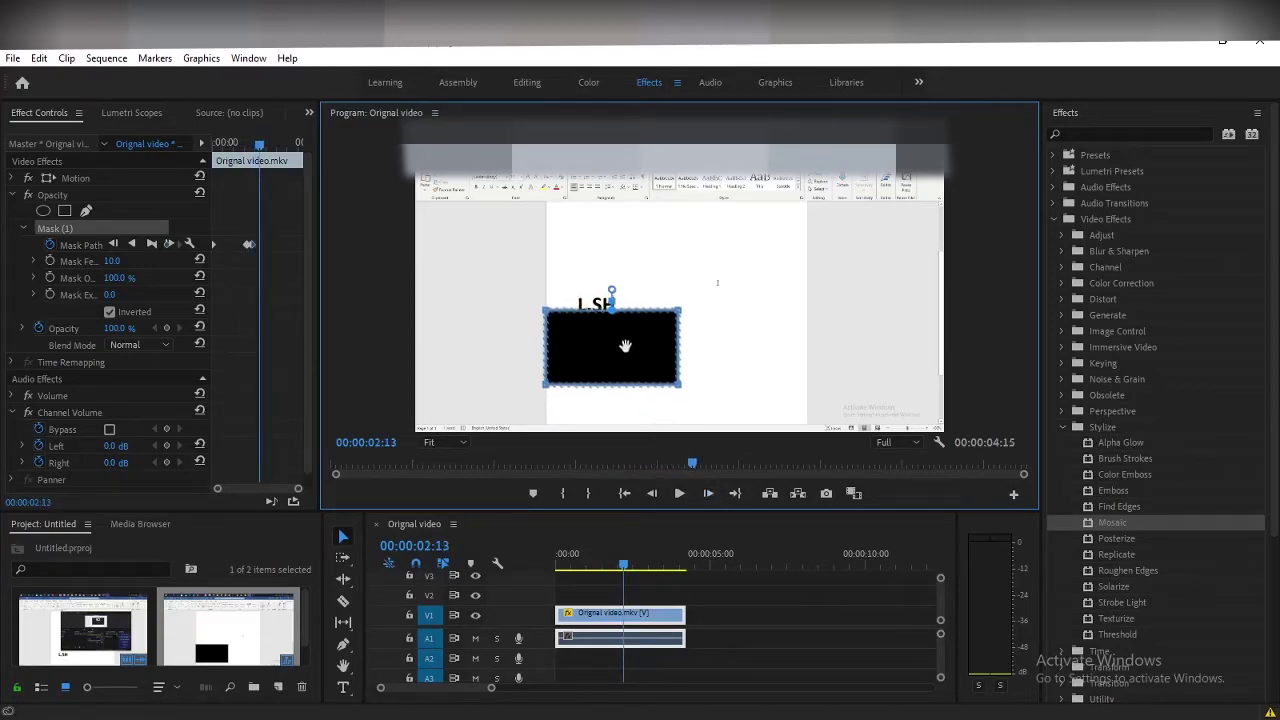
pyautogui.moveTo(625, 352); pyautogui.dragTo(626, 335)
# Advance to 00:00:02:46 and move the mask up over the L.SH text.
pyautogui.click(708, 494)
pyautogui.click(708, 494)
pyautogui.click(708, 494)
pyautogui.click(708, 494)
pyautogui.click(708, 494)
pyautogui.click(708, 494)
pyautogui.click(708, 494)
pyautogui.click(708, 494)
pyautogui.click(708, 494)
pyautogui.doubleClick(708, 494)
pyautogui.click(708, 494)
pyautogui.click(708, 494)
pyautogui.click(708, 494)
pyautogui.click(708, 494)
pyautogui.click(708, 494)
pyautogui.doubleClick(708, 494)
pyautogui.click(708, 494)
pyautogui.click(708, 494)
pyautogui.click(708, 494)
pyautogui.click(708, 494)
pyautogui.doubleClick(708, 494)
pyautogui.click(708, 494)
pyautogui.click(708, 494)
pyautogui.click(708, 494)
pyautogui.click(708, 494)
pyautogui.click(708, 494)
pyautogui.click(708, 494)
pyautogui.click(708, 494)
pyautogui.click(708, 494)
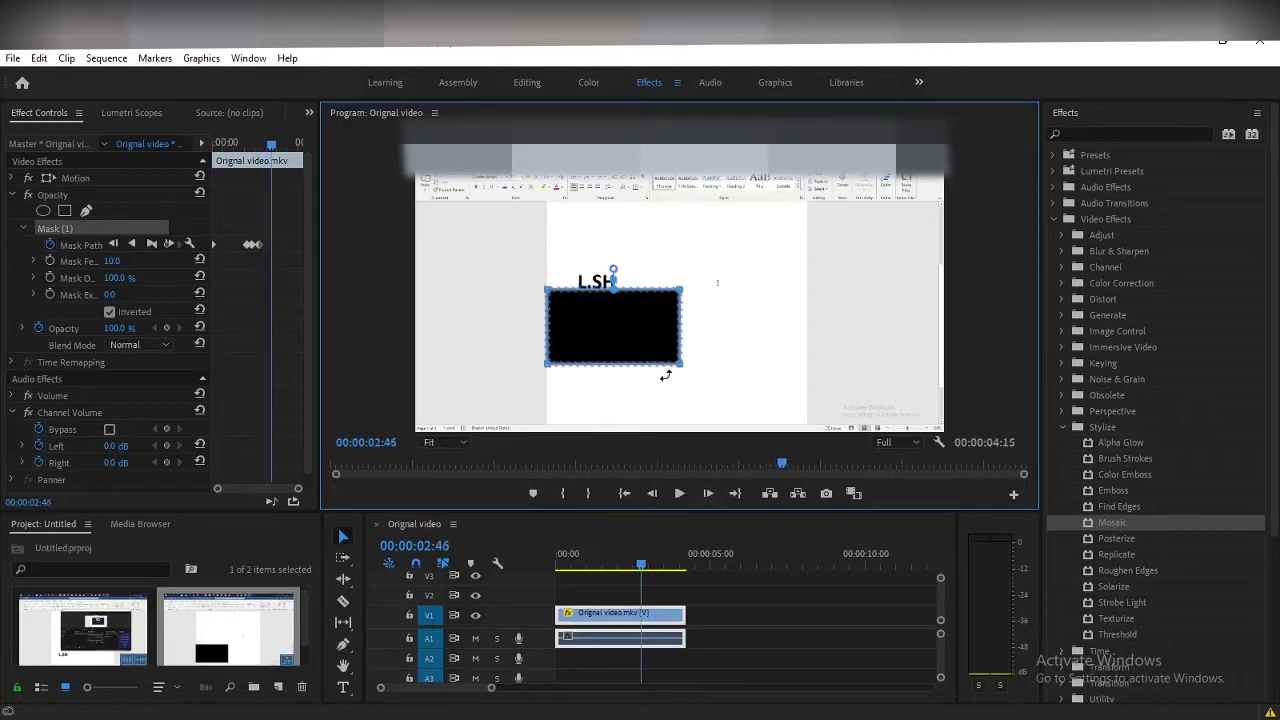
pyautogui.moveTo(650, 331); pyautogui.dragTo(651, 300)
# Advance further past 00:00:02:46 and move the mask up to the L.SH text near the top of the page.
pyautogui.click(708, 494)
pyautogui.doubleClick(708, 494)
pyautogui.doubleClick(708, 494)
pyautogui.doubleClick(708, 494)
pyautogui.doubleClick(708, 494)
pyautogui.doubleClick(708, 494)
pyautogui.click(708, 494)
pyautogui.doubleClick(708, 494)
pyautogui.doubleClick(708, 494)
pyautogui.click(708, 494)
pyautogui.click(709, 495)
pyautogui.click(709, 495)
pyautogui.click(709, 495)
pyautogui.click(709, 495)
pyautogui.click(709, 495)
pyautogui.moveTo(613, 291); pyautogui.dragTo(613, 250)
# Step forward to 00:00:03:26 and play the rest of the clip to check the mask's coverage.
pyautogui.doubleClick(708, 494)
pyautogui.doubleClick(708, 494)
pyautogui.doubleClick(708, 494)
pyautogui.doubleClick(708, 494)
pyautogui.doubleClick(708, 494)
pyautogui.doubleClick(708, 494)
pyautogui.doubleClick(708, 494)
pyautogui.click(708, 494)
pyautogui.click(708, 494)
pyautogui.click(679, 494)
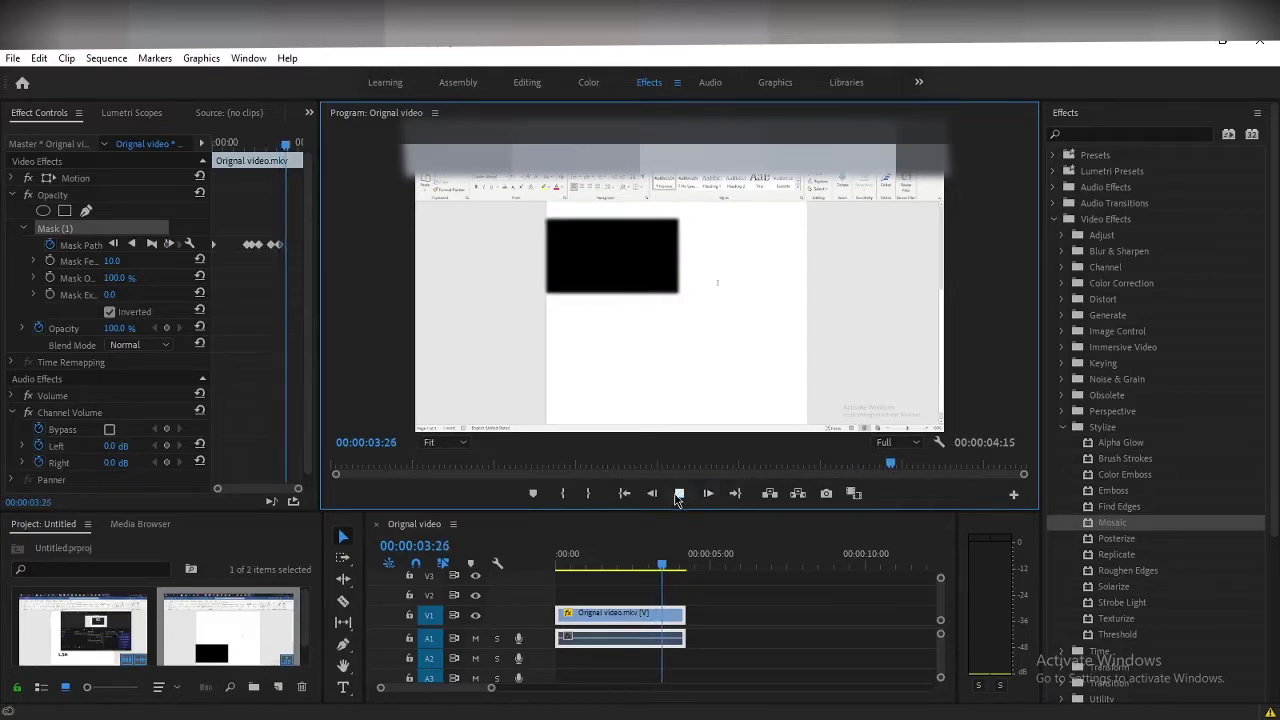
pyautogui.click(679, 494)
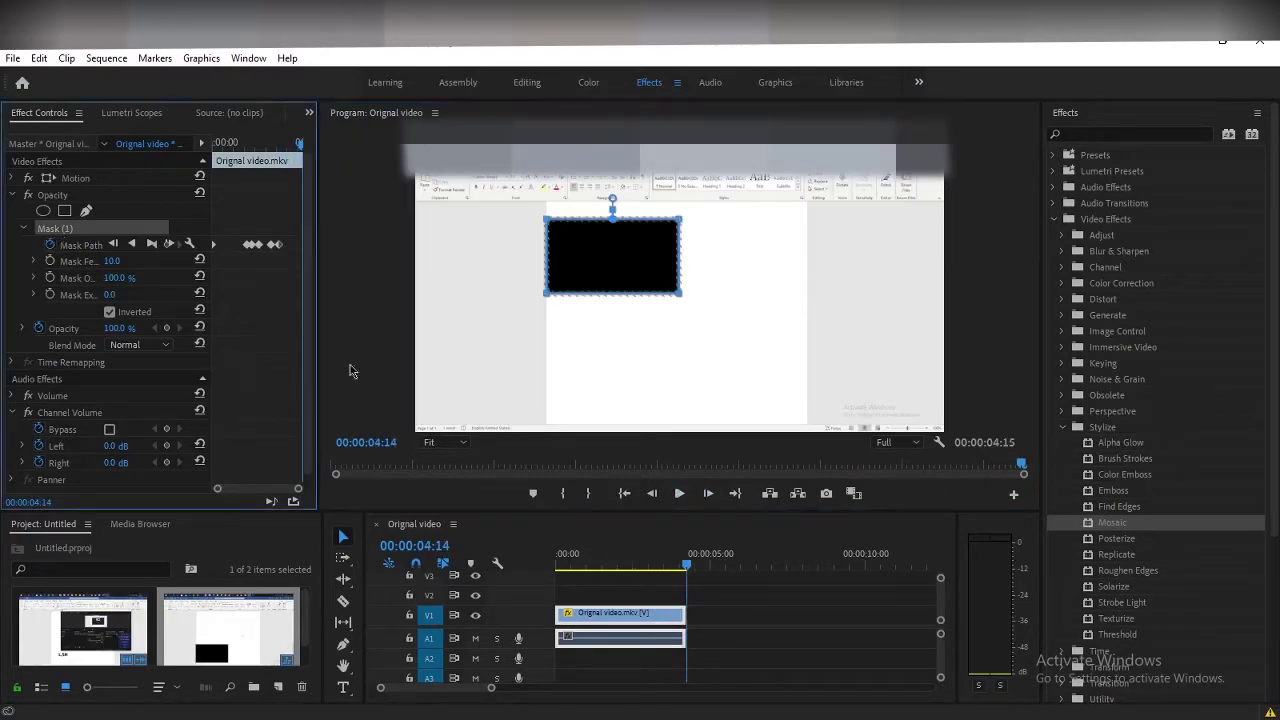
# Return to the start of the sequence and play the whole clip to check the animated mask.
pyautogui.moveTo(686, 563); pyautogui.dragTo(566, 566)
pyautogui.press('Home')
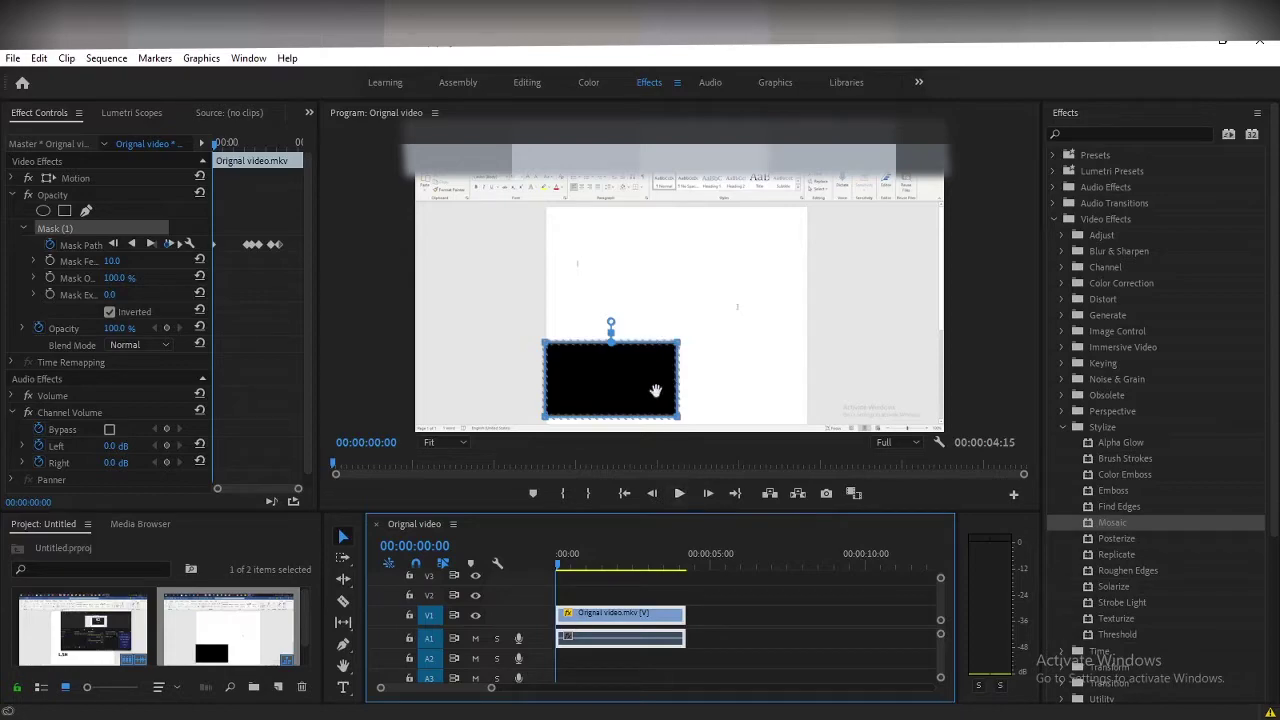
pyautogui.click(680, 498)
pyautogui.click(681, 500)
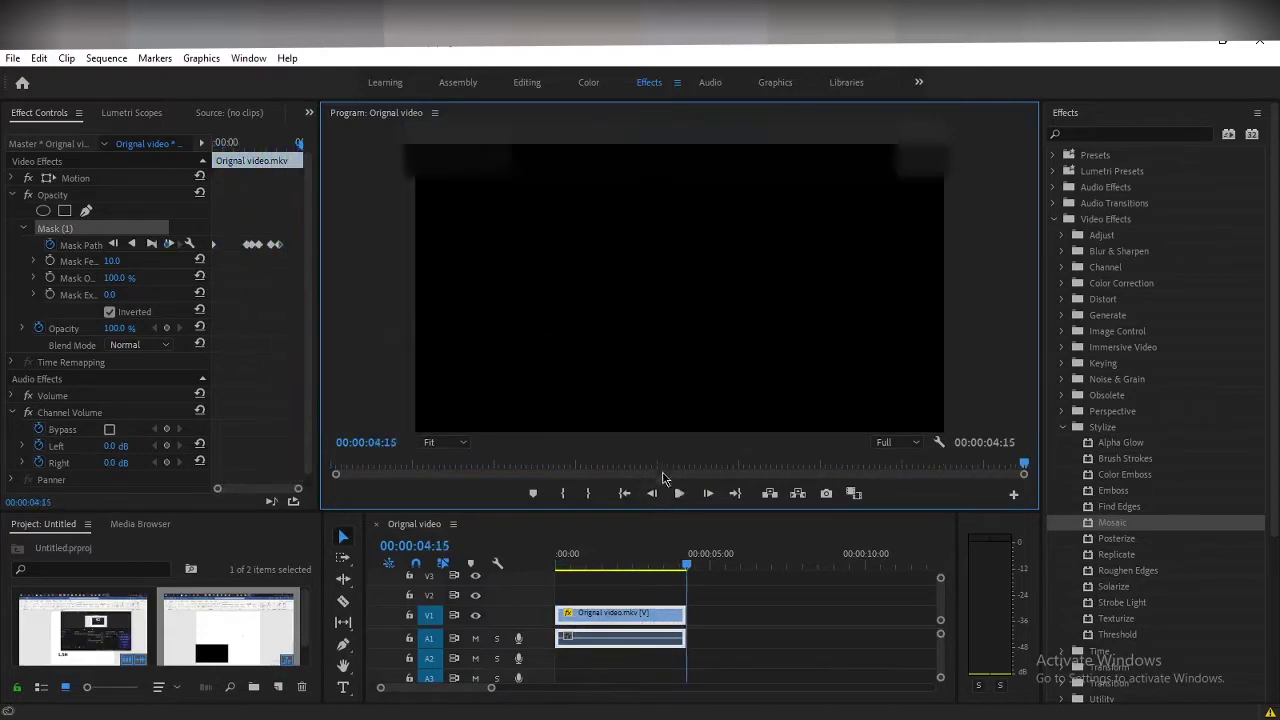
# Clear the keyframed opacity mask from the clip.
pyautogui.rightClick(104, 229)
pyautogui.click(170, 350)
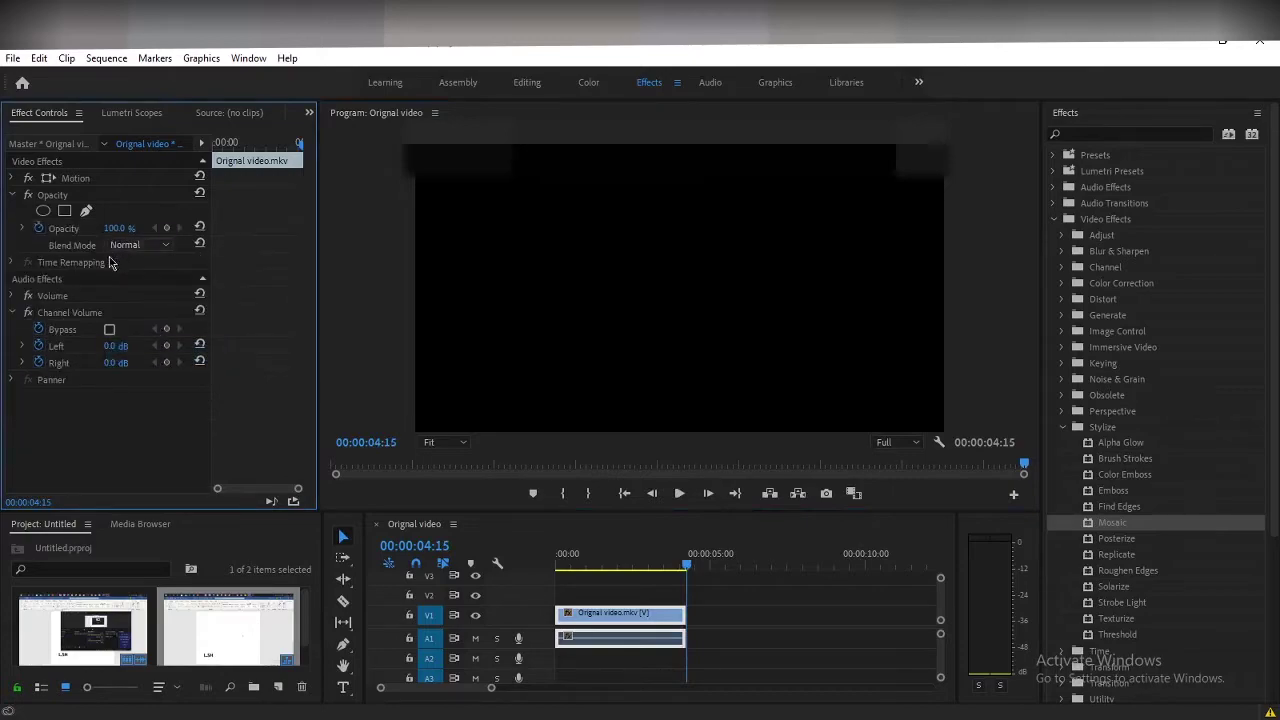
# Apply the Mosaic effect to the clip on V1, and select it with the playhead at 00:00:00:00.
pyautogui.click(1133, 528)
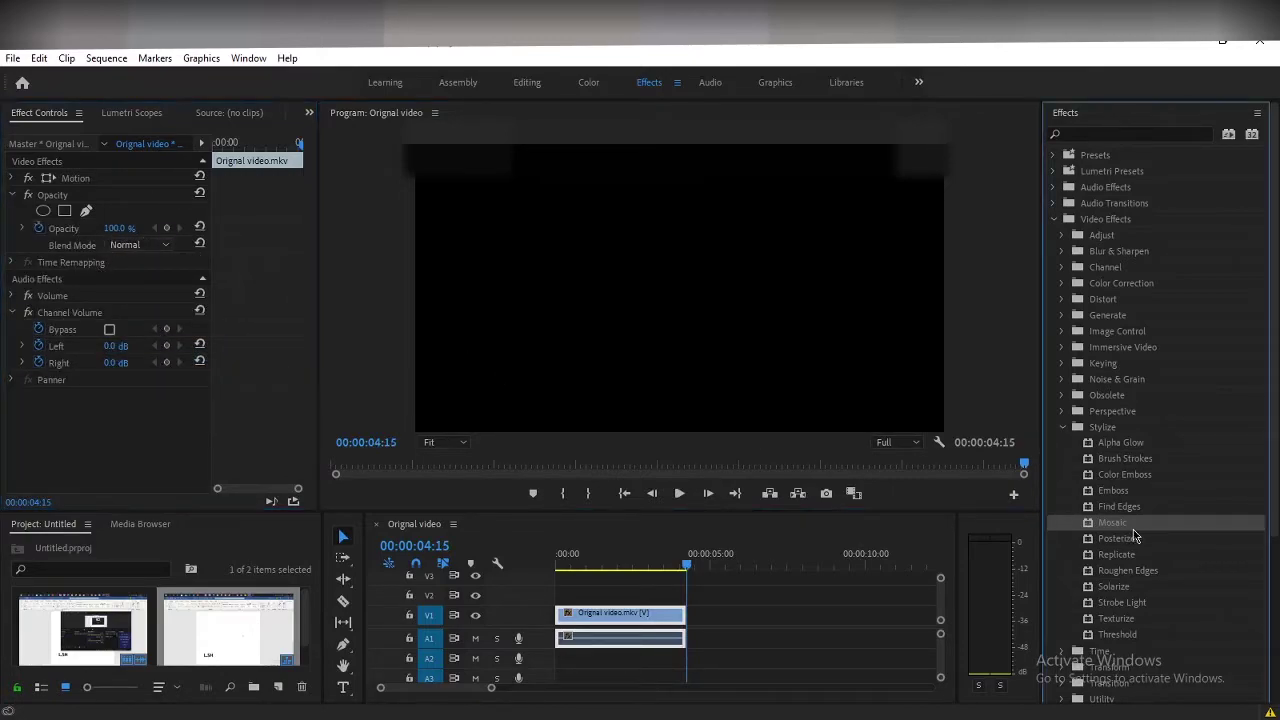
pyautogui.moveTo(940, 538); pyautogui.dragTo(612, 622)
pyautogui.click(561, 569)
pyautogui.click(105, 281)
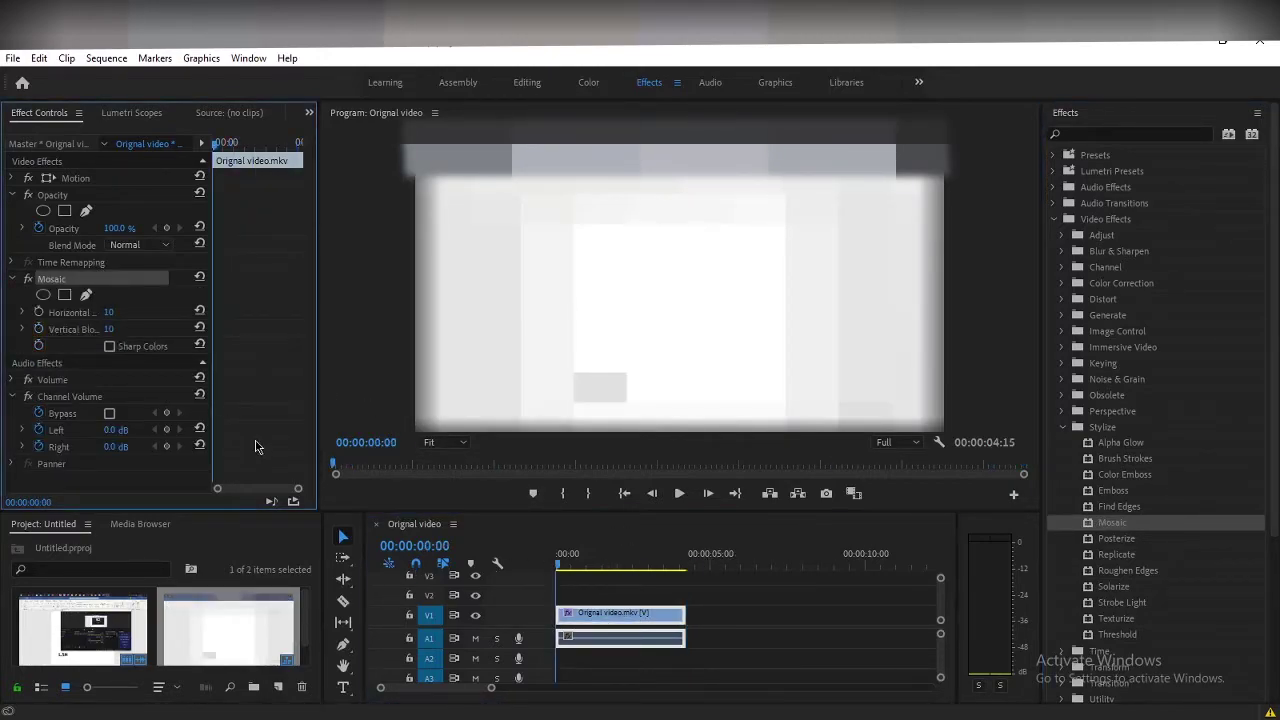
# Add a rectangular mask to the Mosaic effect over the L.SH text and enable Mask Path keyframing at 00:00:00:00.
pyautogui.click(64, 294)
pyautogui.moveTo(663, 297); pyautogui.dragTo(605, 386)
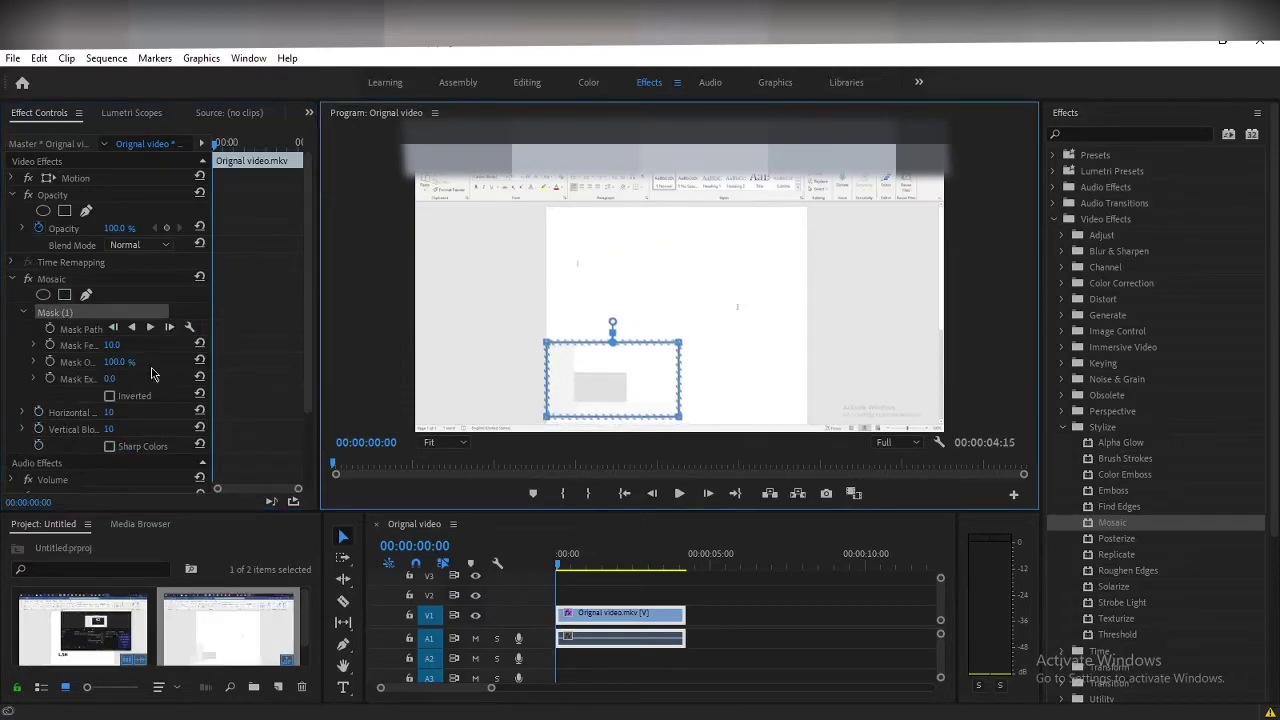
pyautogui.click(262, 400)
# Advance to 00:00:01:44, where the L.SH text leaves the Mosaic mask, and move the mask up over the text.
pyautogui.click(679, 493)
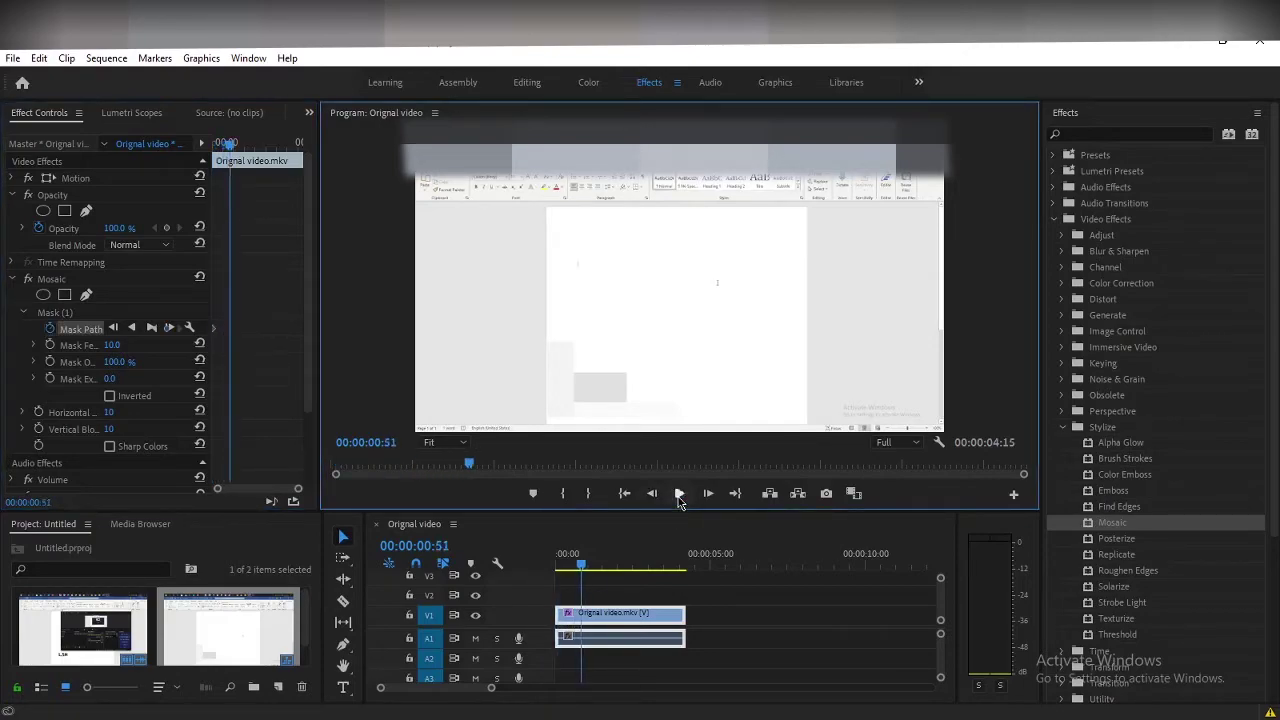
pyautogui.click(679, 493)
pyautogui.moveTo(575, 463); pyautogui.dragTo(613, 464)
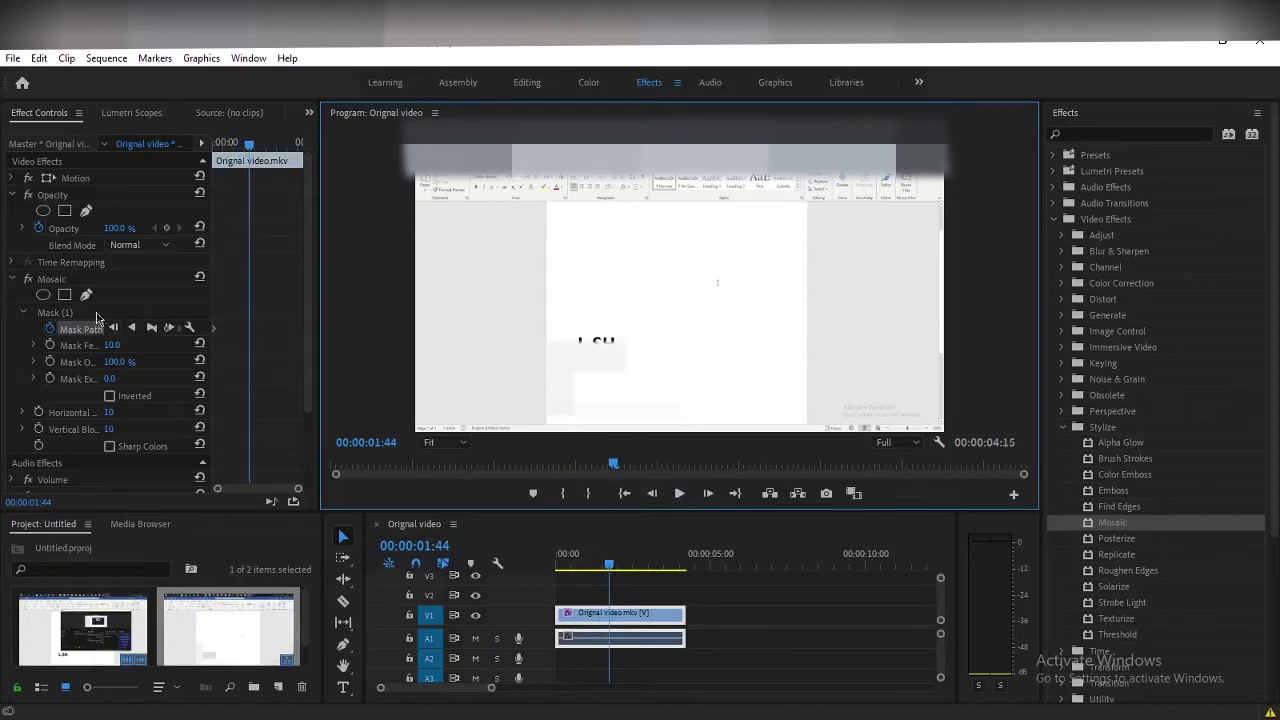
pyautogui.click(62, 279)
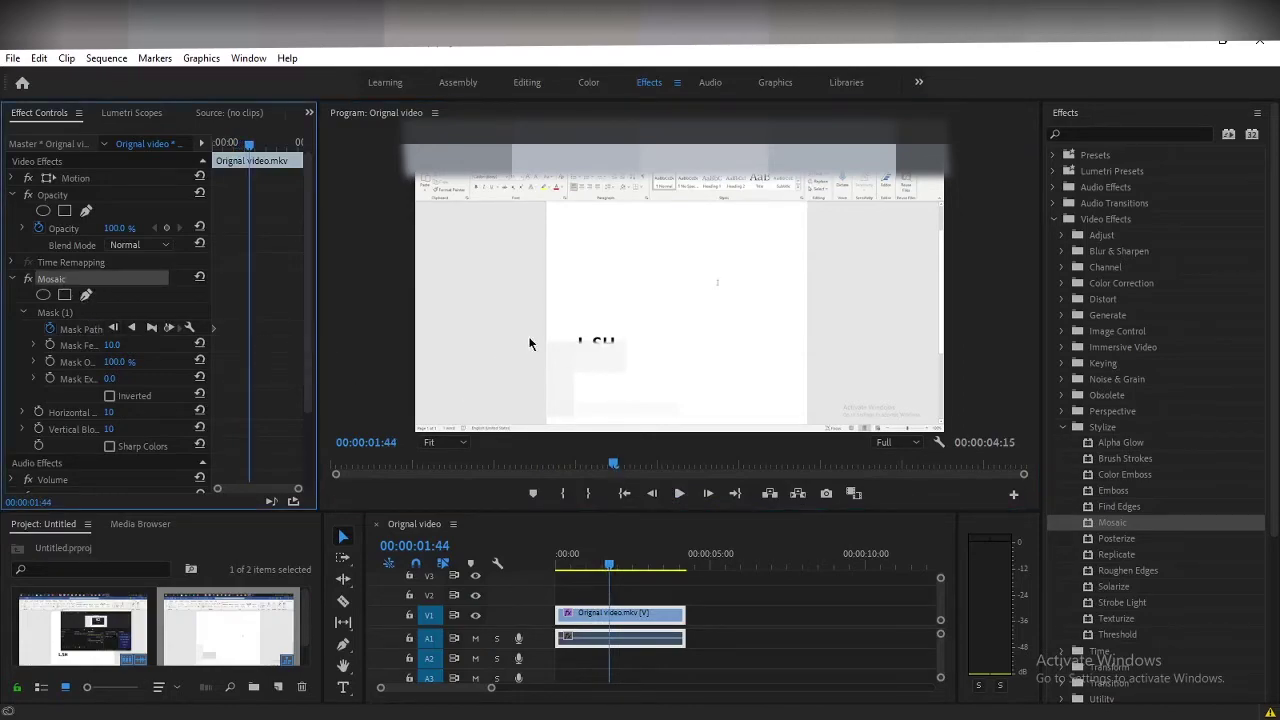
pyautogui.click(84, 314)
pyautogui.click(590, 362)
pyautogui.moveTo(590, 362); pyautogui.dragTo(622, 275)
# Advance the clip in short stretches to 00:00:03:31, repositioning the Mosaic mask over the moving text at each stop.
pyautogui.click(688, 496)
pyautogui.click(688, 496)
pyautogui.click(677, 503)
pyautogui.click(677, 503)
pyautogui.click(677, 497)
pyautogui.click(677, 497)
pyautogui.click(679, 493)
pyautogui.click(679, 493)
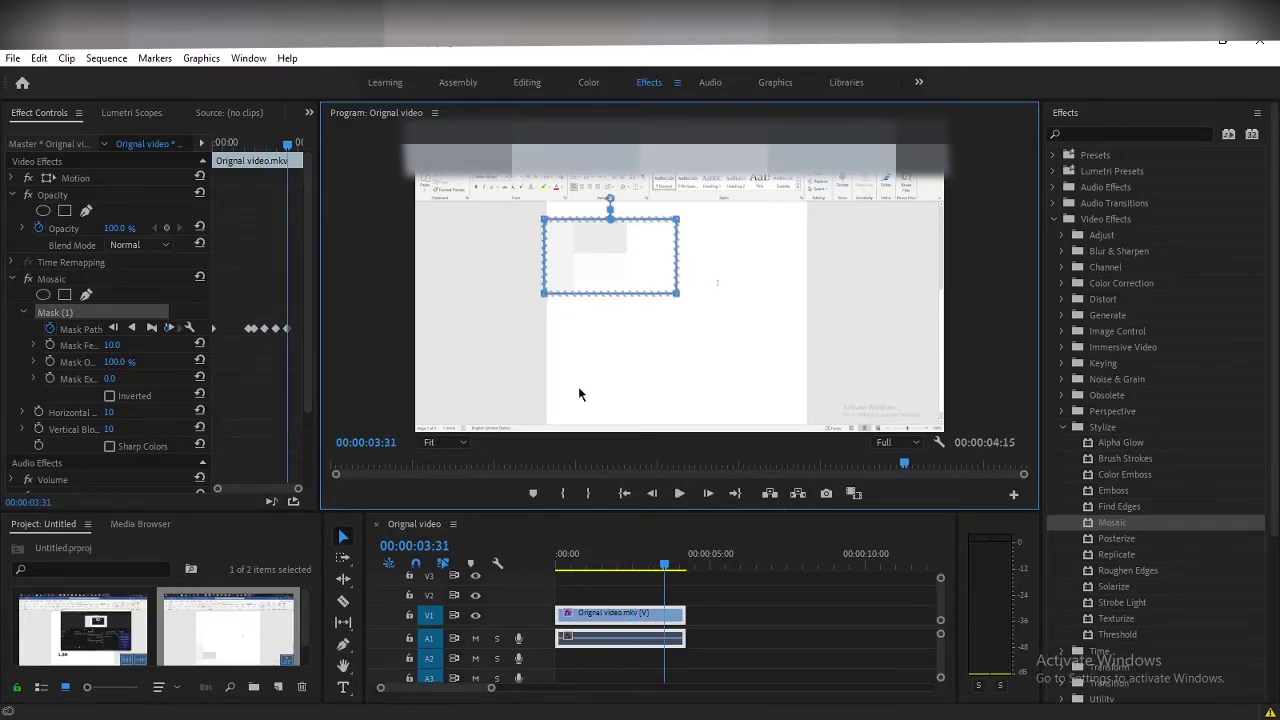
# Play the remaining footage, return to the sequence start and play the whole clip to check the Mosaic mask's coverage.
pyautogui.click(679, 493)
pyautogui.click(679, 493)
pyautogui.press('Home')
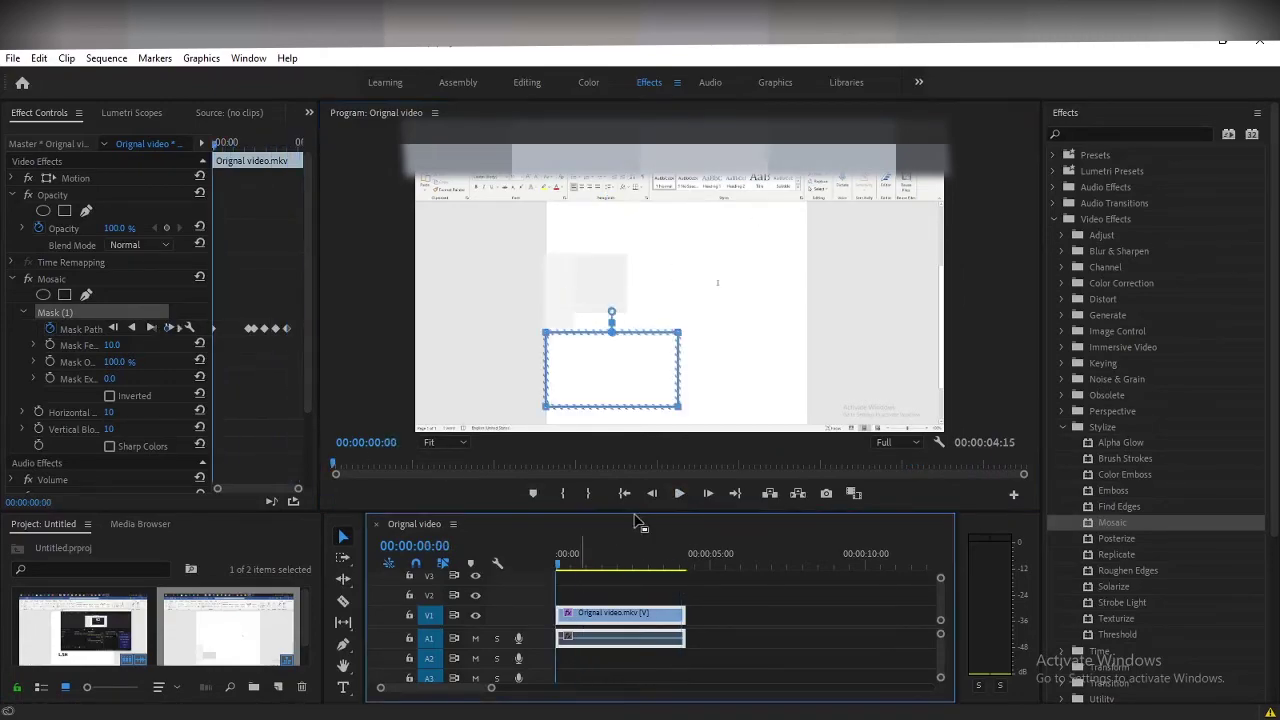
pyautogui.click(679, 493)
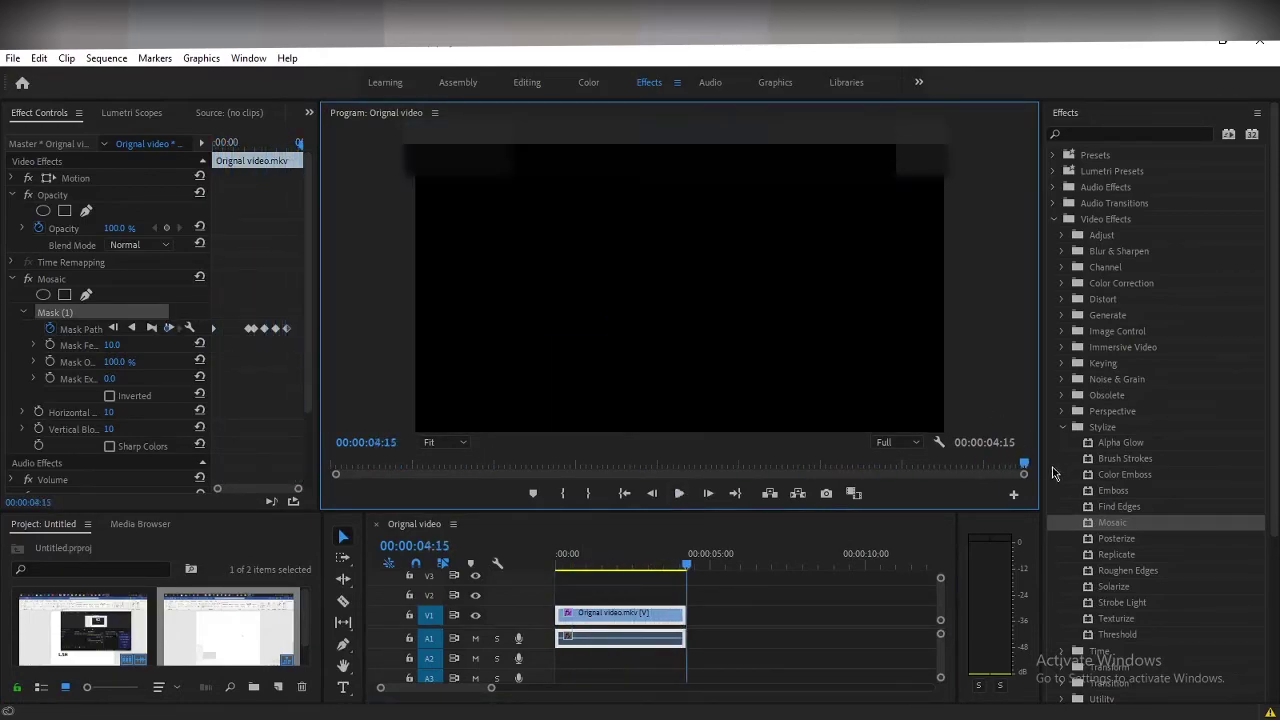
# Locate the Gaussian Blur effect among the Blur & Sharpen video effects and return the playhead to 00:00:00:00.
pyautogui.click(1063, 429)
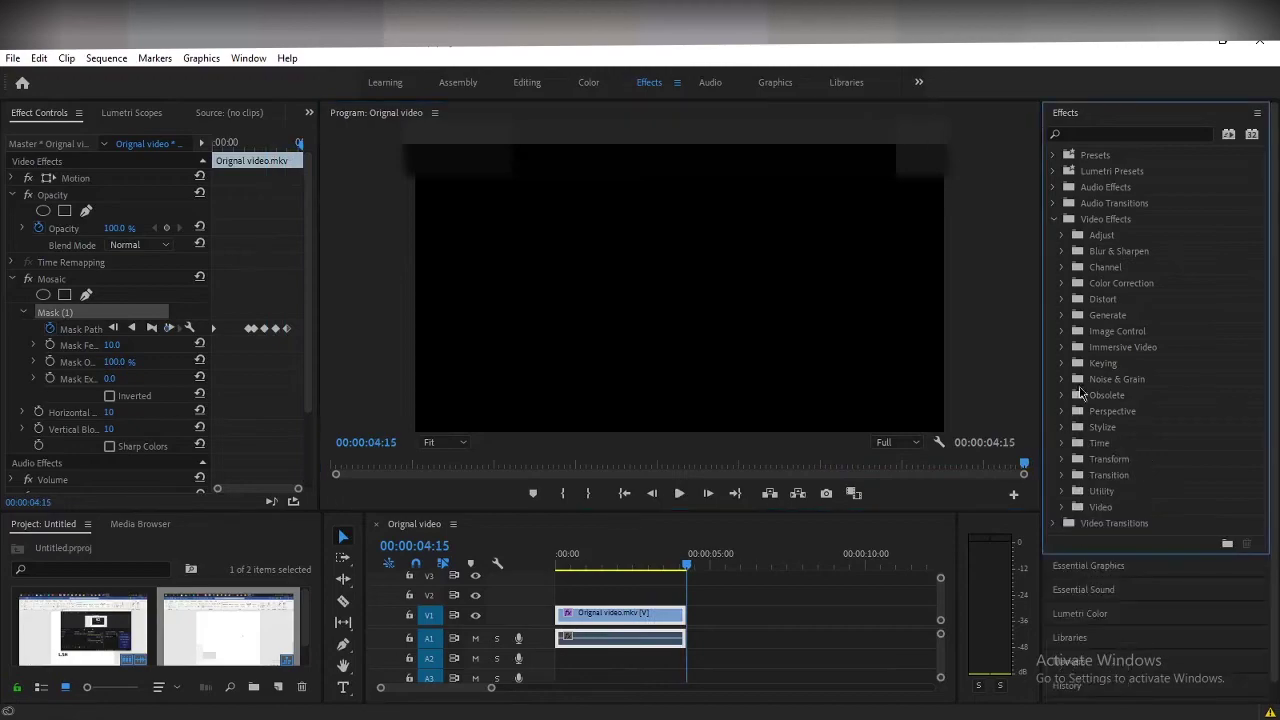
pyautogui.click(1061, 251)
pyautogui.click(1110, 332)
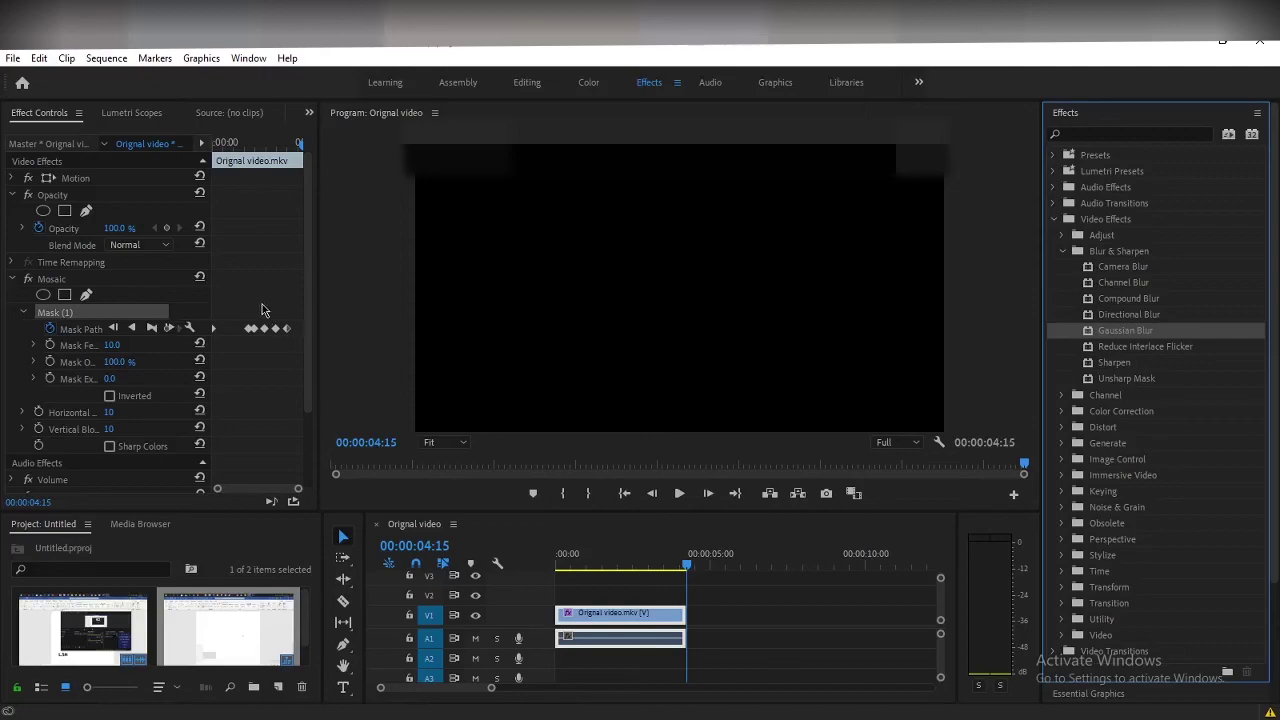
pyautogui.moveTo(682, 563); pyautogui.dragTo(503, 568)
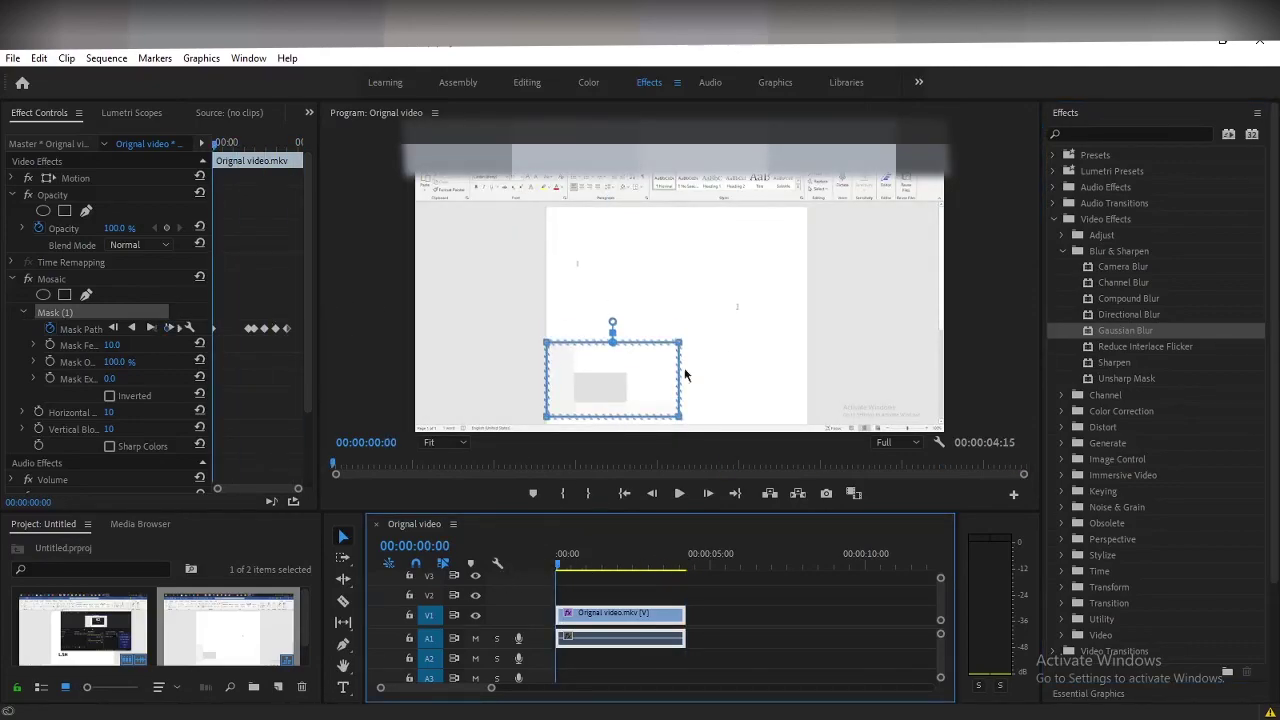